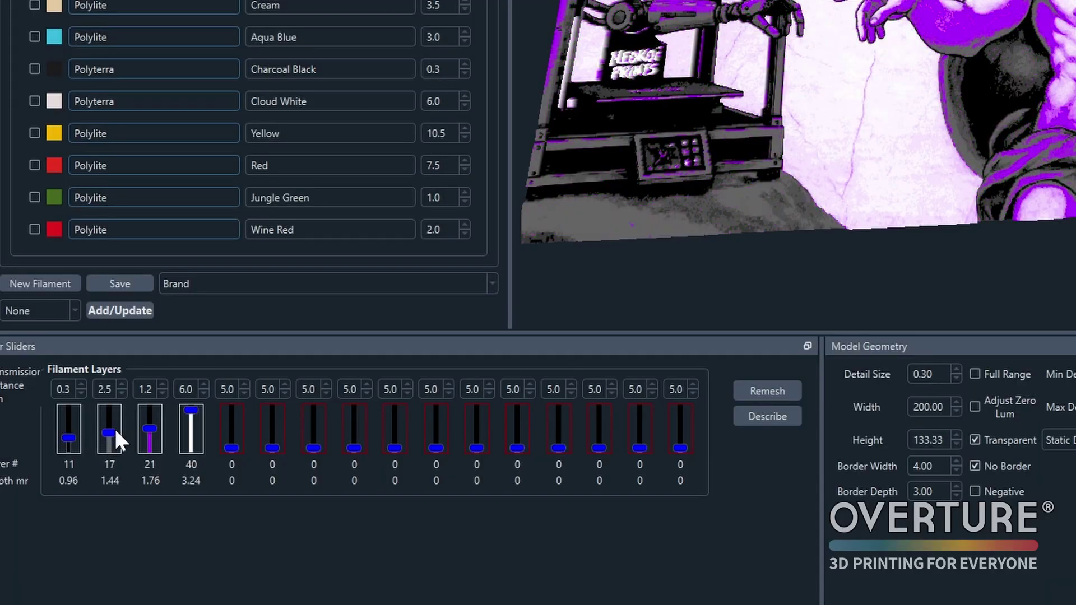
# Scroll the second filament slider down one step, from layer 18 to layer 17 (1.44 mm)
pyautogui.scroll(-1, 116, 429)
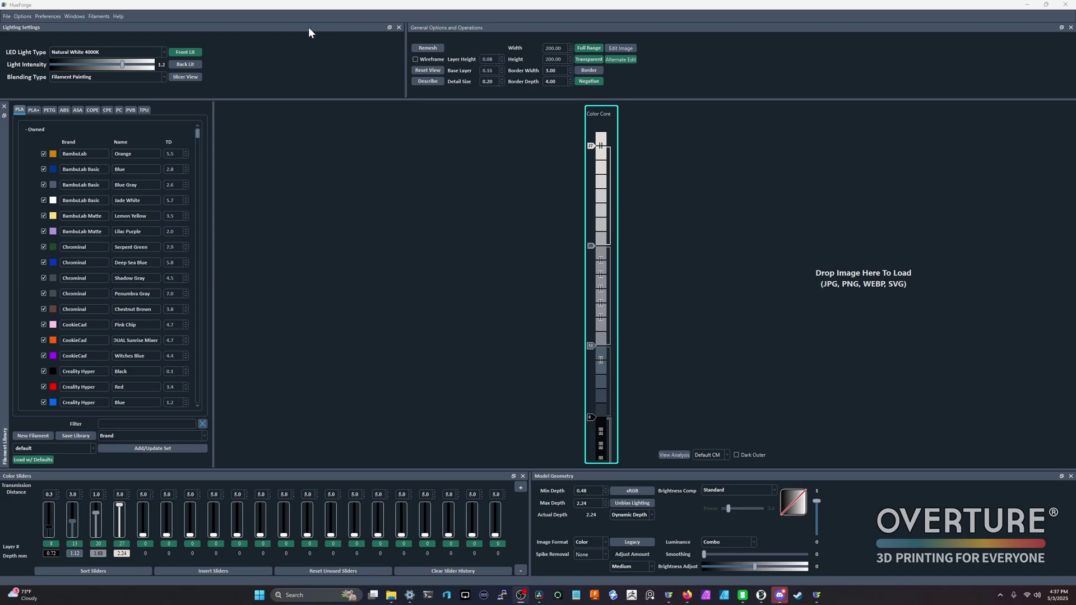
# Float the Lighting Settings and Filament Library panels and hide the General Options and Operations panel
pyautogui.moveTo(308, 27); pyautogui.dragTo(782, 28)
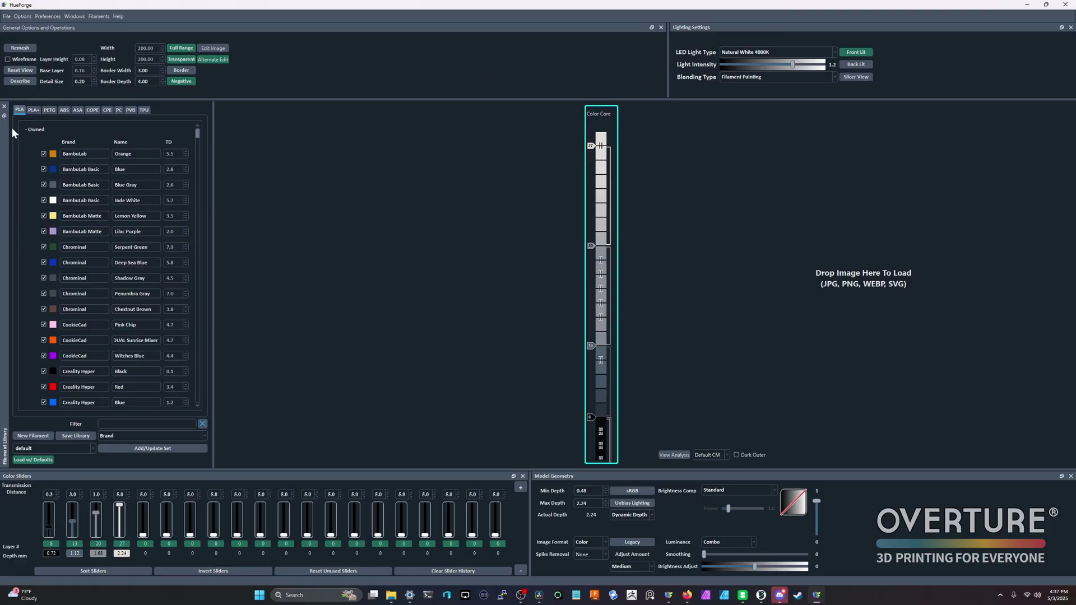
pyautogui.moveTo(12, 128); pyautogui.dragTo(28, 111)
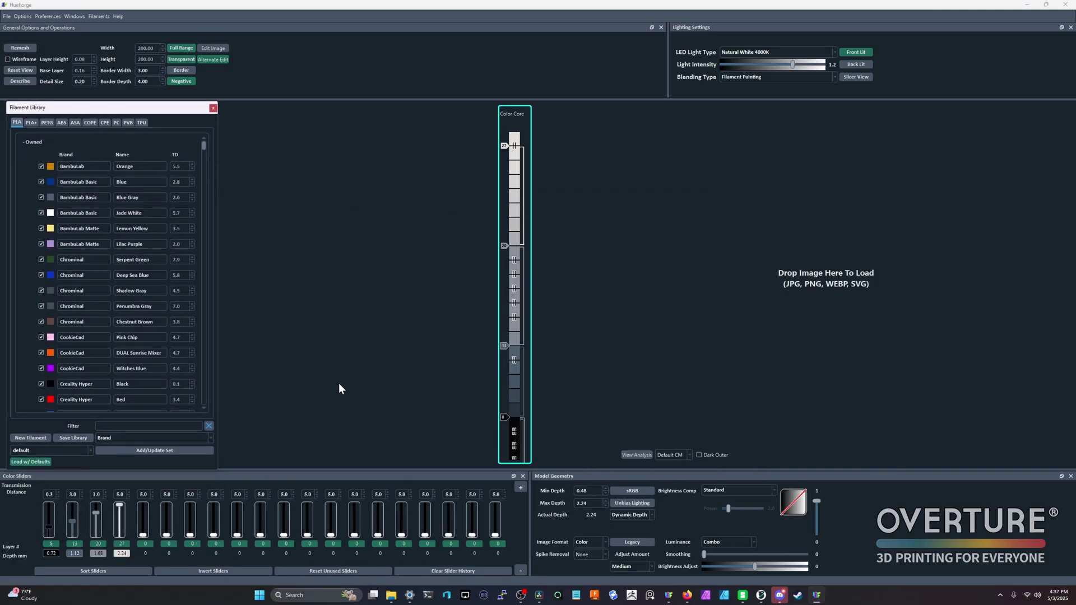
pyautogui.click(74, 15)
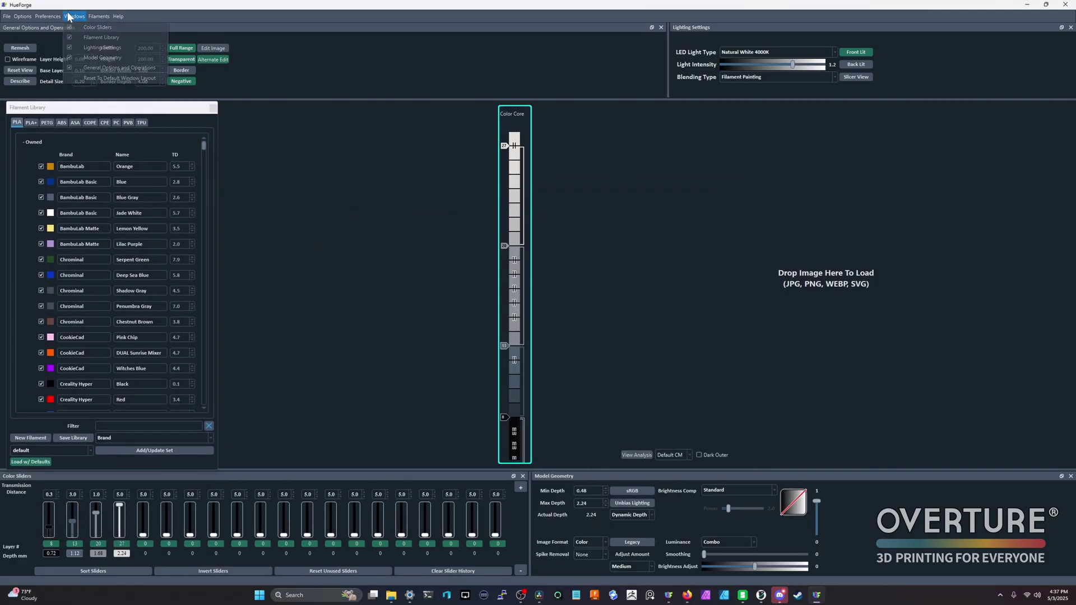
pyautogui.click(68, 69)
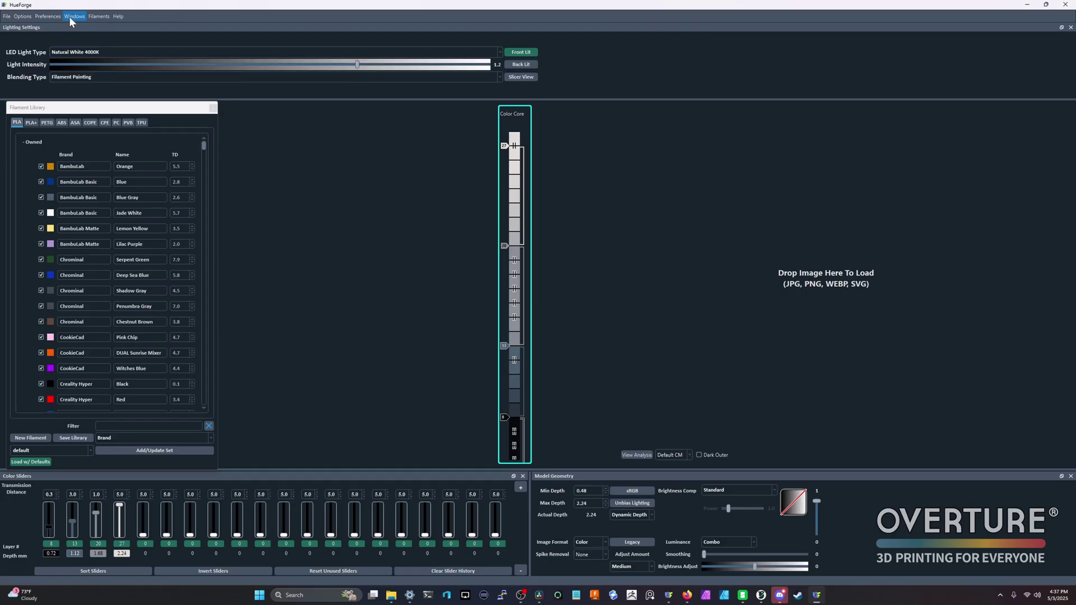
pyautogui.click(69, 16)
pyautogui.click(69, 56)
# Hide the Model Geometry, Lighting Settings and Filament Library panels, then reset to the default window layout
pyautogui.click(69, 16)
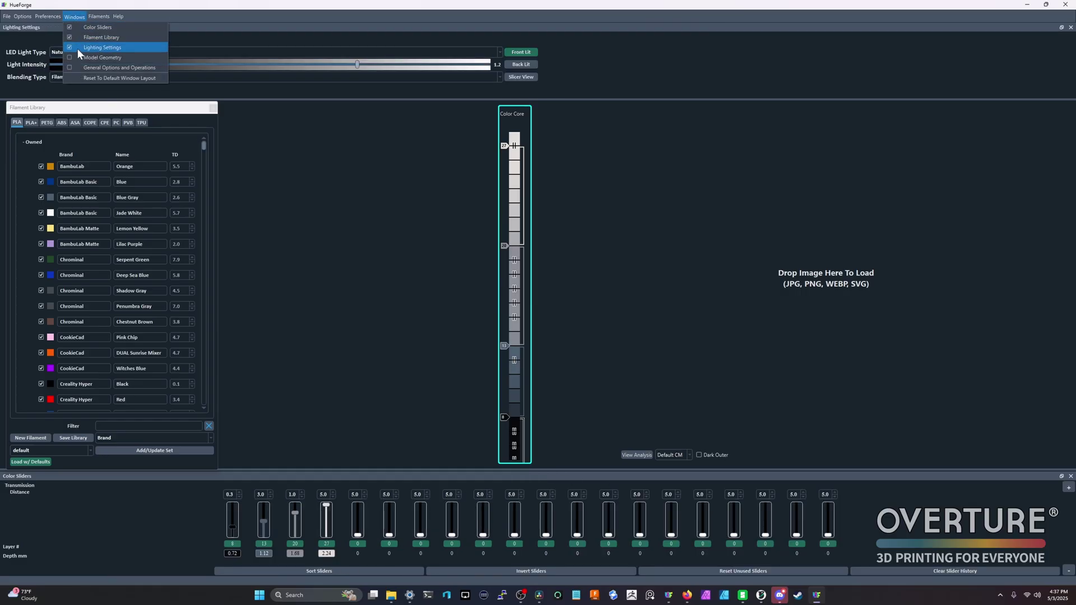
pyautogui.click(69, 46)
pyautogui.click(69, 16)
pyautogui.click(71, 37)
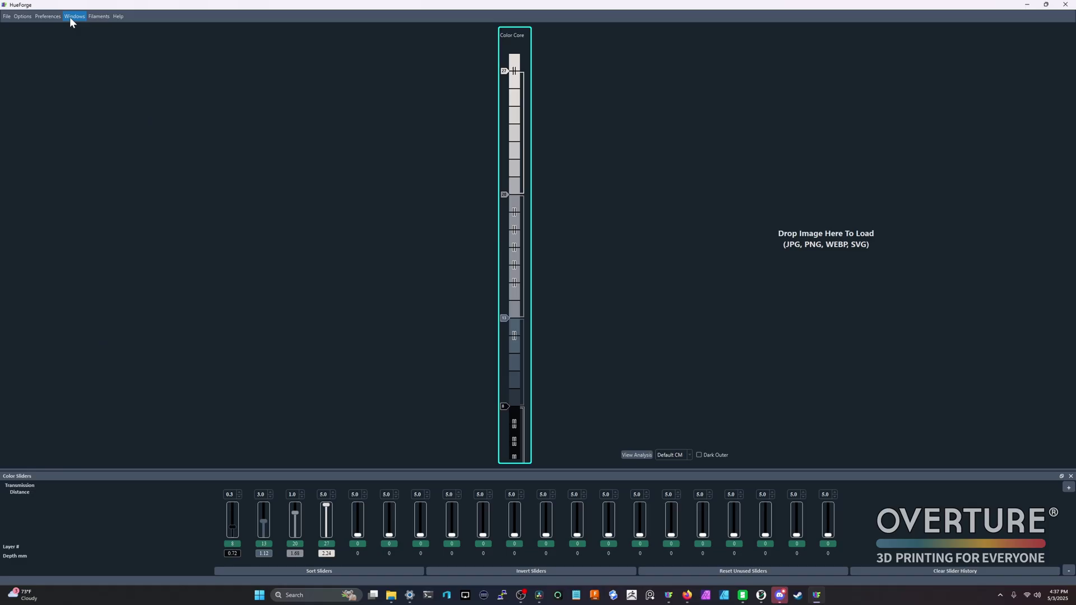
pyautogui.click(69, 16)
pyautogui.click(125, 79)
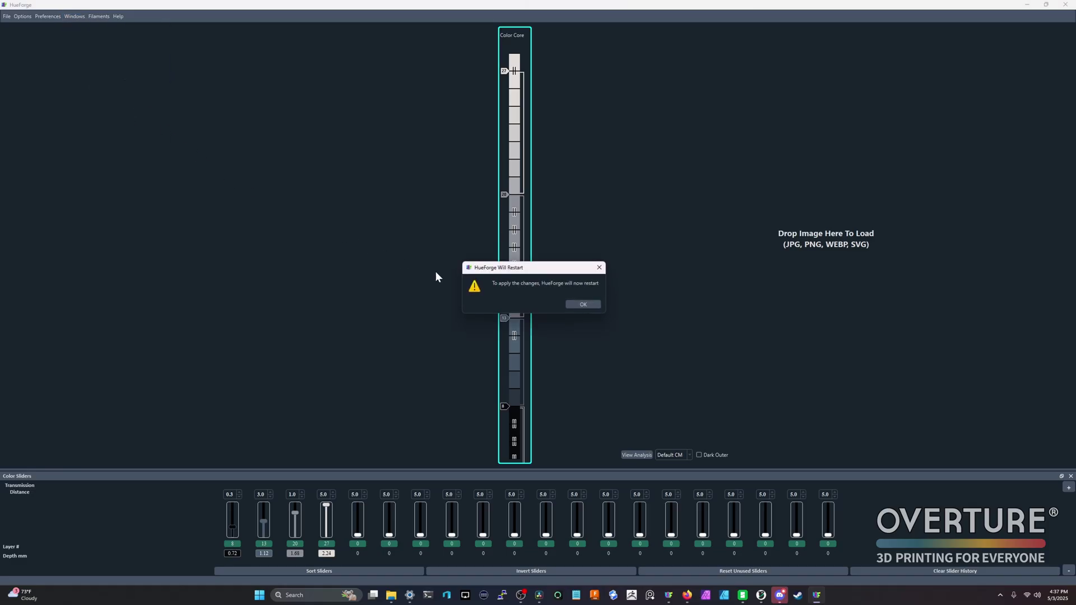
# Accept the restart notice and toggle the Mesh Details toolbar off and back on
pyautogui.click(583, 304)
pyautogui.click(79, 16)
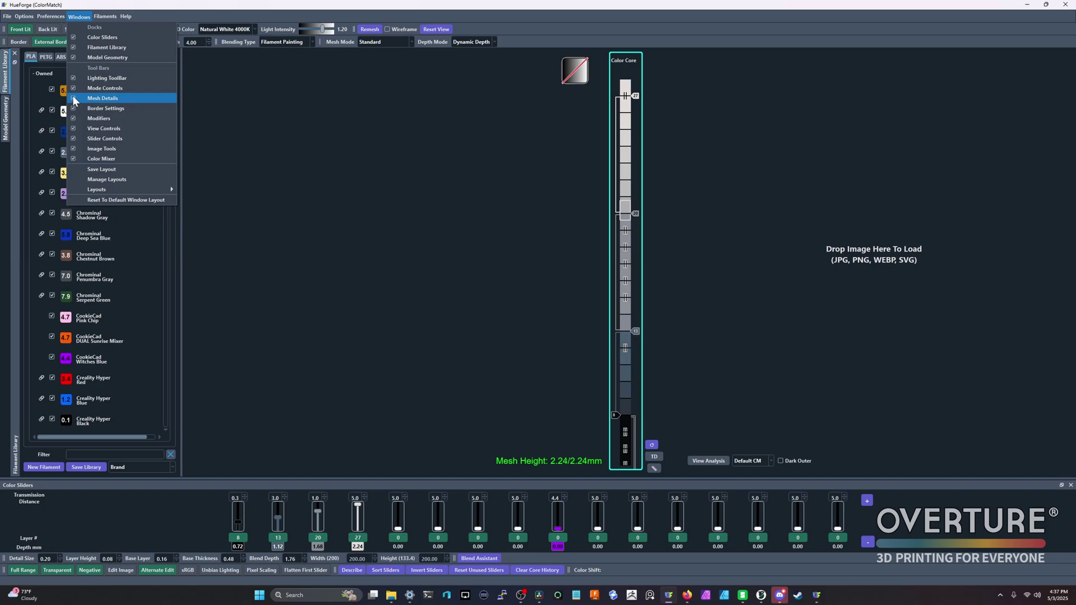
pyautogui.click(73, 98)
pyautogui.click(76, 16)
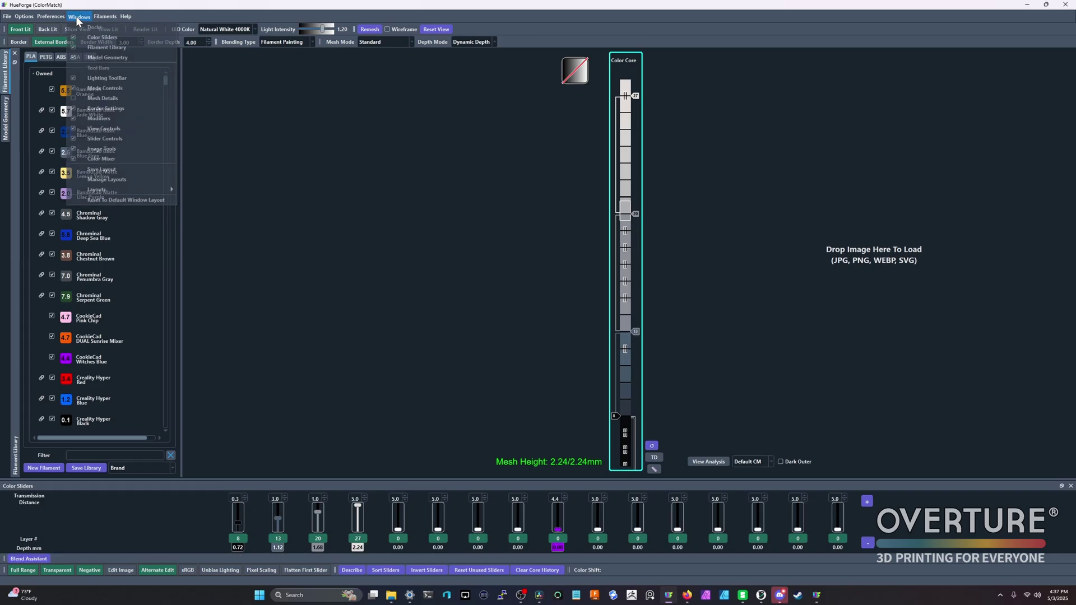
pyautogui.click(74, 96)
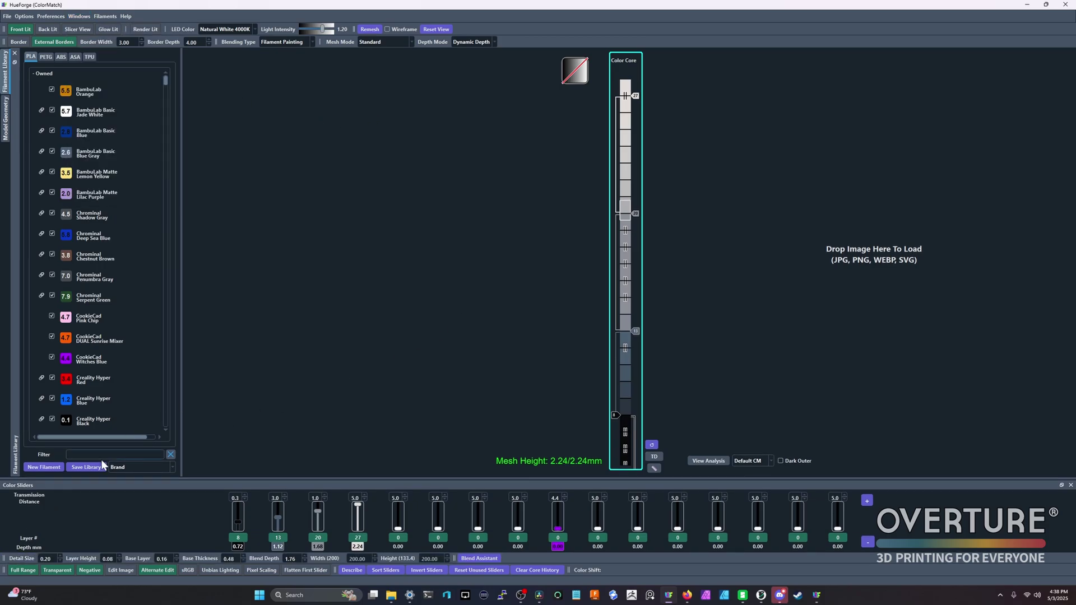
# Dock the Mesh Details, Image Options, Slider Actions and Color Shift toolbars vertically on the left
pyautogui.moveTo(5, 558); pyautogui.dragTo(7, 240)
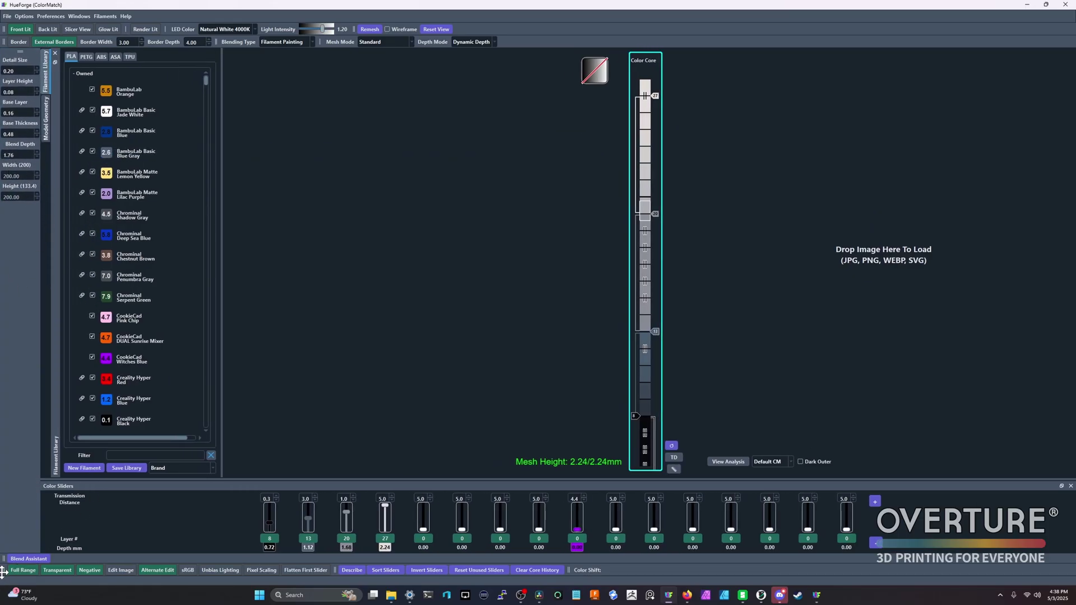
pyautogui.moveTo(3, 571); pyautogui.dragTo(17, 213)
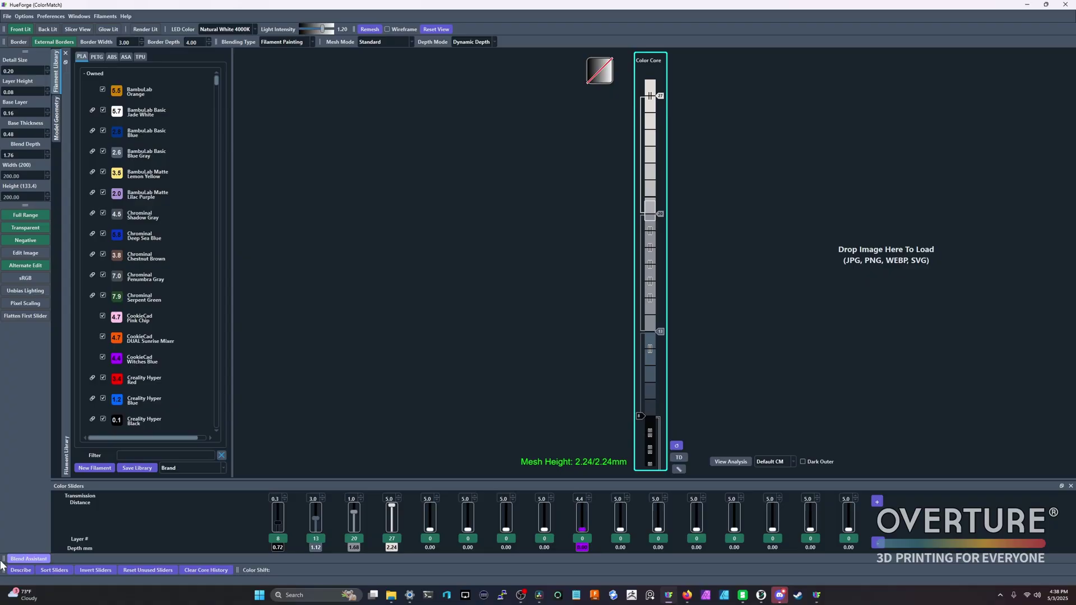
pyautogui.moveTo(4, 570); pyautogui.dragTo(12, 342)
pyautogui.moveTo(5, 568); pyautogui.dragTo(12, 390)
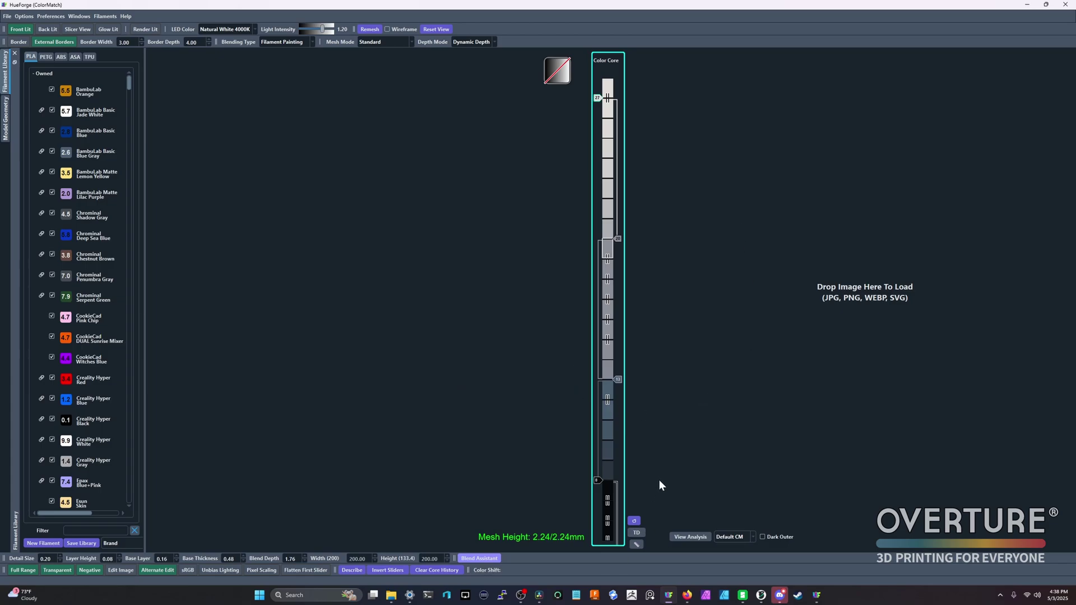
# Set Creality Hyper White as top filament from layer 21, restore Color Sliders, show depth labels
pyautogui.click(614, 325)
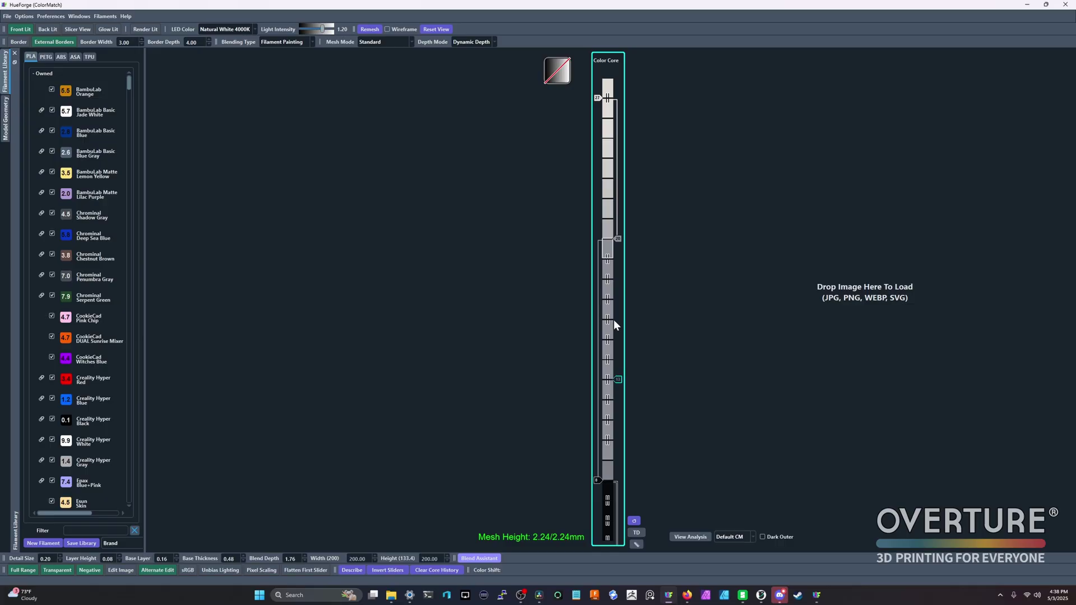
pyautogui.click(618, 239)
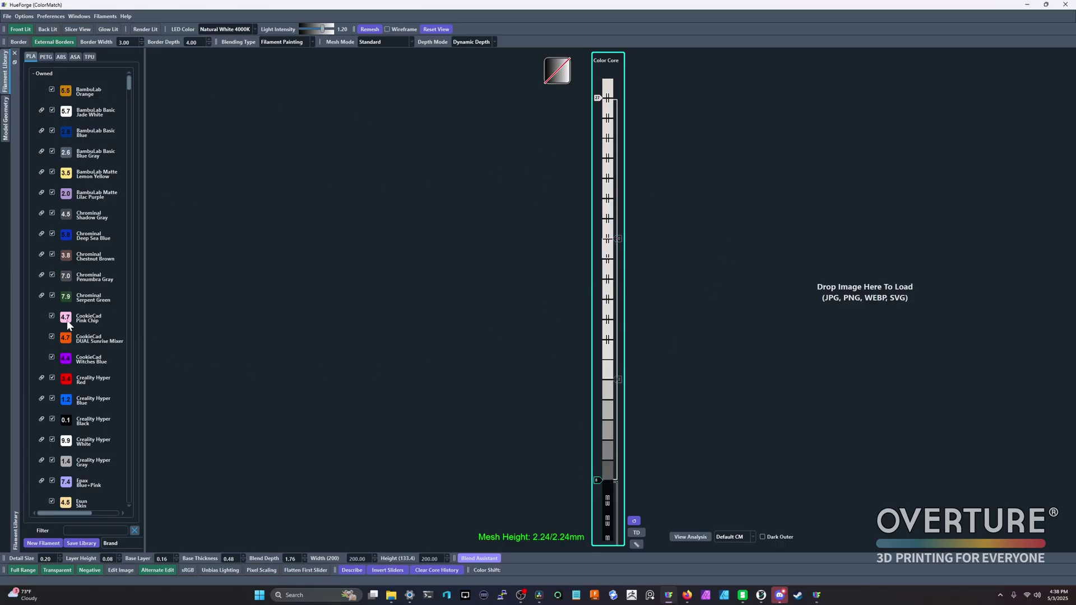
pyautogui.moveTo(66, 440)
pyautogui.mouseDown()
pyautogui.moveTo(571, 133)
pyautogui.moveTo(608, 101)
pyautogui.moveTo(598, 100)
pyautogui.mouseUp()
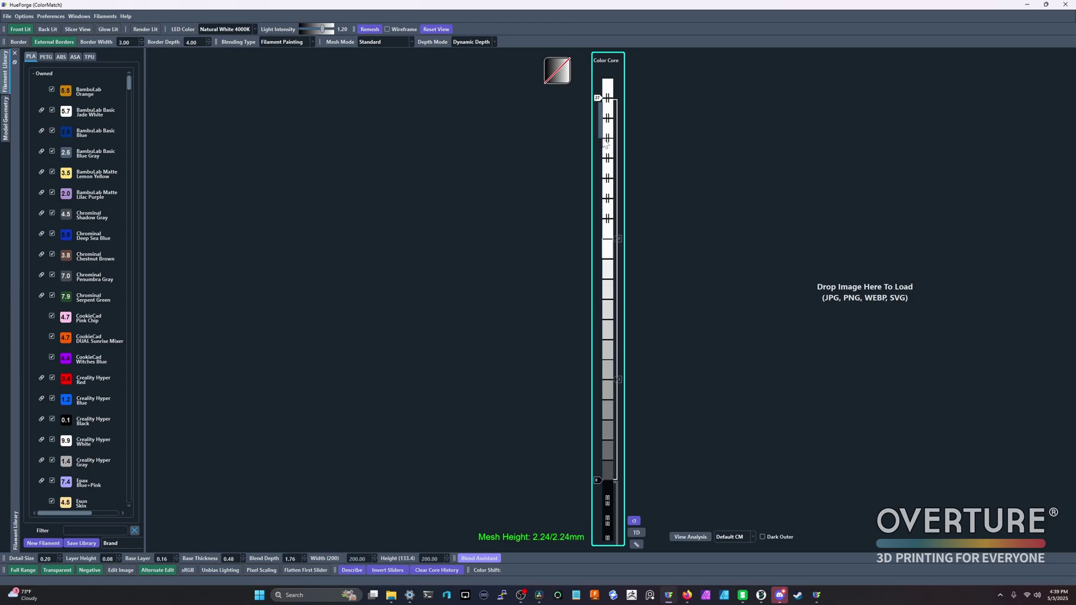
pyautogui.moveTo(598, 101); pyautogui.dragTo(595, 224)
pyautogui.press('F2')
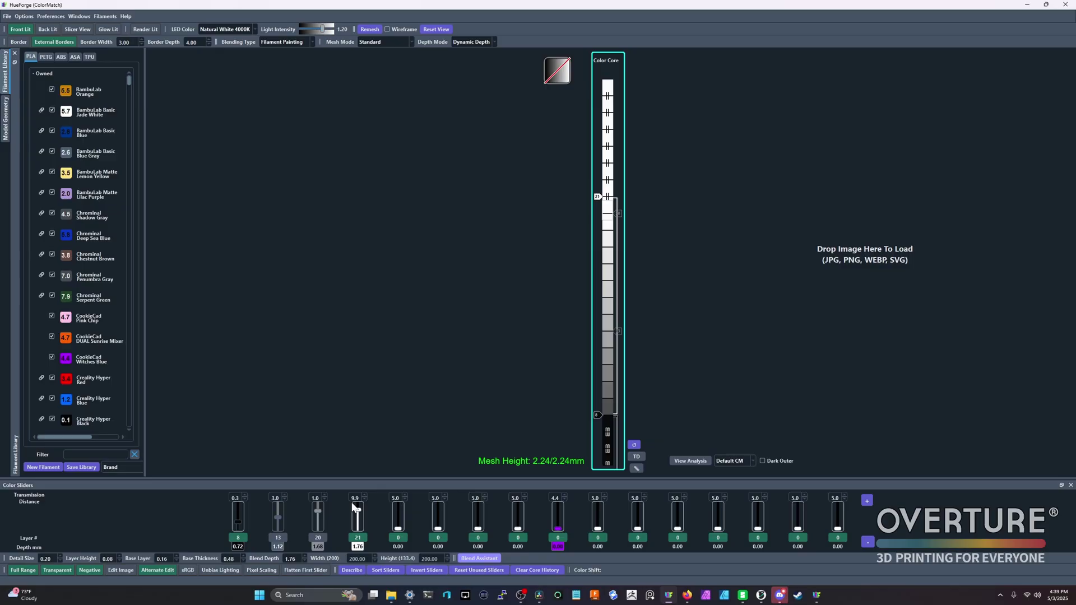
pyautogui.click(636, 468)
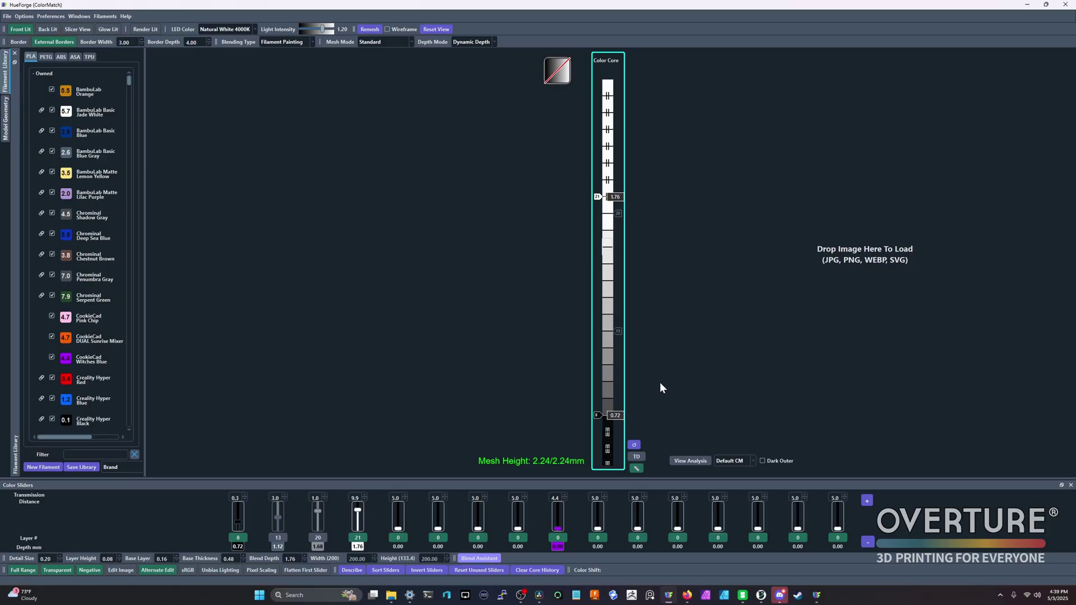
# Hide the depth labels and Color Sliders panel, and toggle the color core's dark view
pyautogui.click(638, 469)
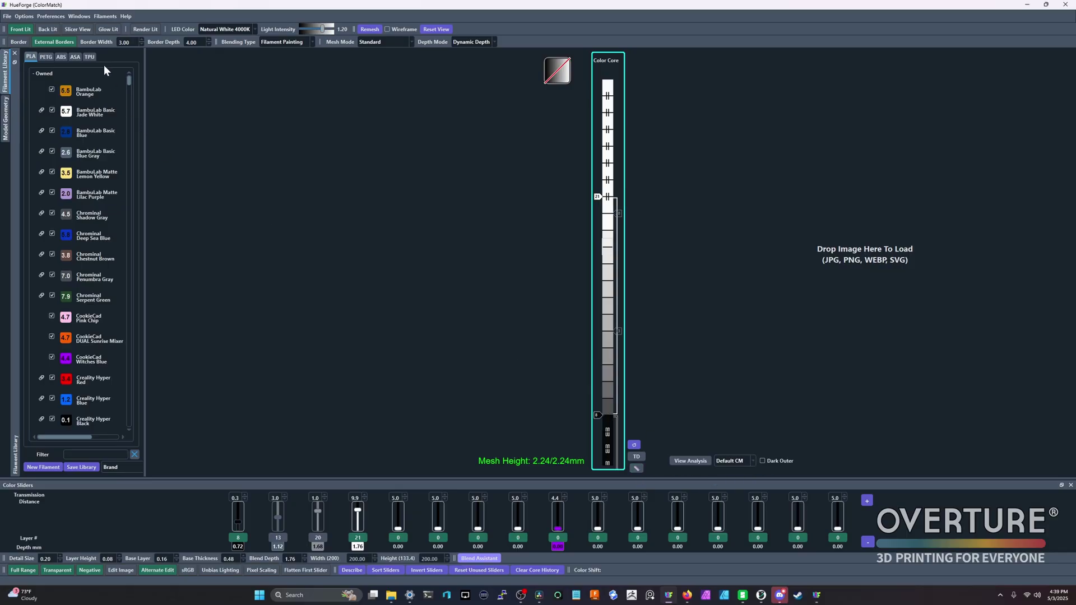
pyautogui.click(79, 17)
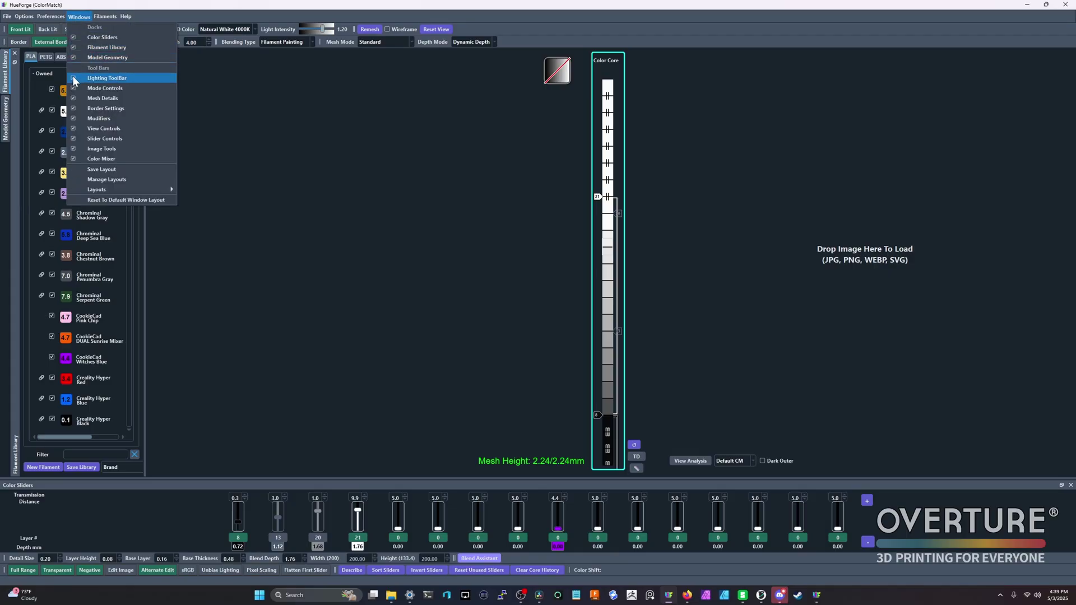
pyautogui.click(74, 37)
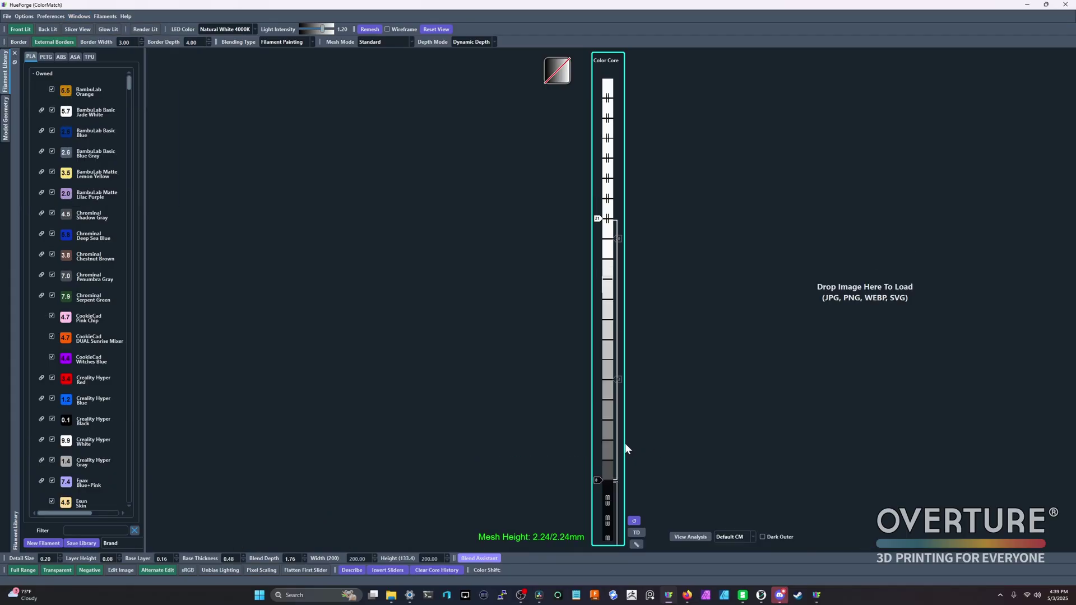
pyautogui.click(596, 218)
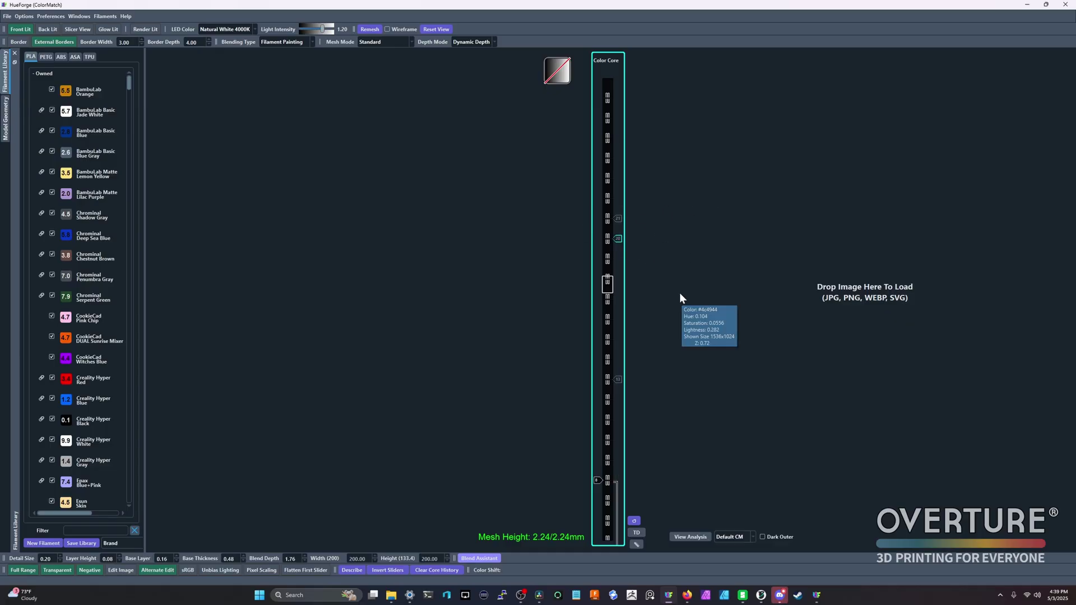
pyautogui.click(618, 219)
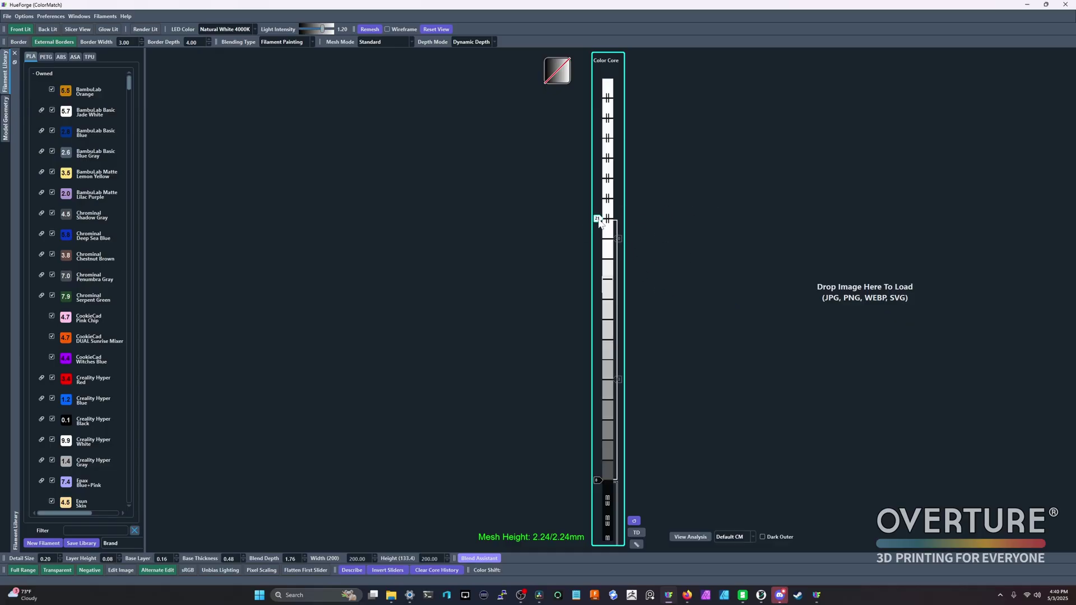
pyautogui.click(598, 219)
pyautogui.click(614, 218)
# Disable the bottom PolyLite Black slider from its marker's options menu
pyautogui.click(618, 481)
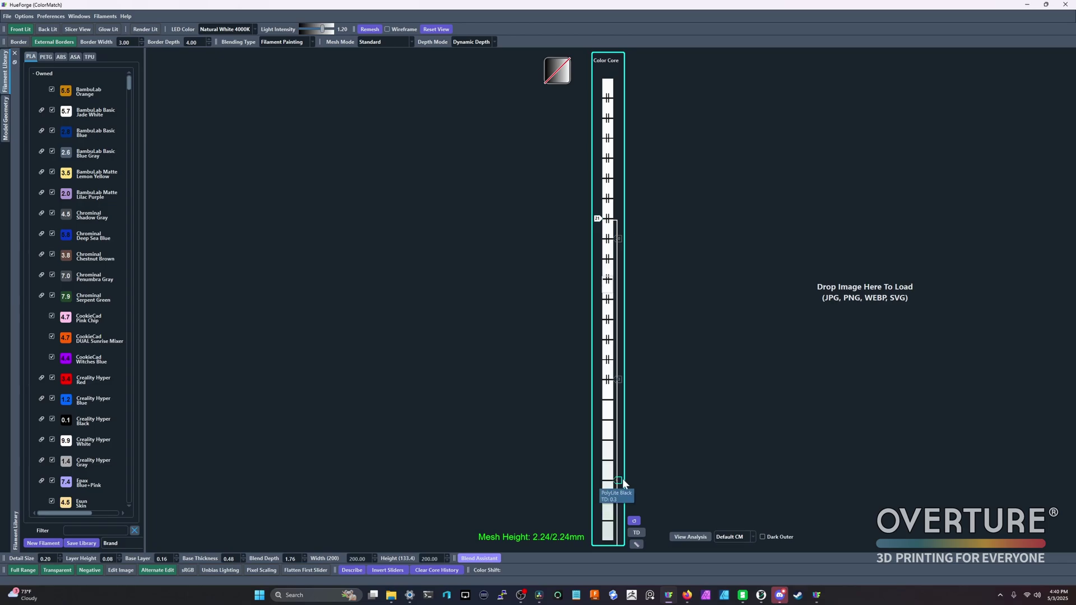
pyautogui.click(618, 481)
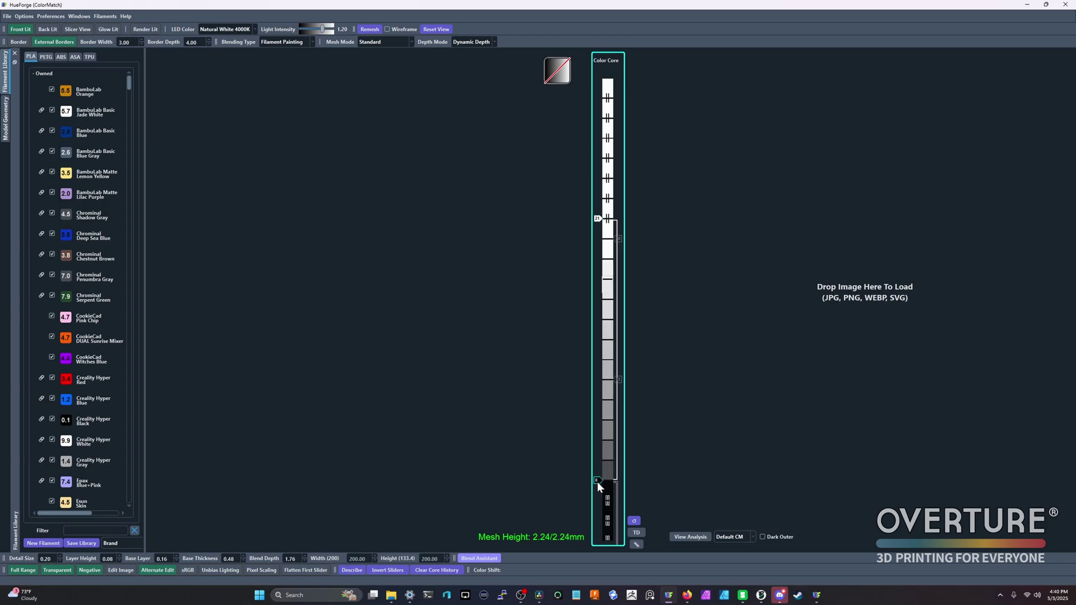
pyautogui.rightClick(596, 481)
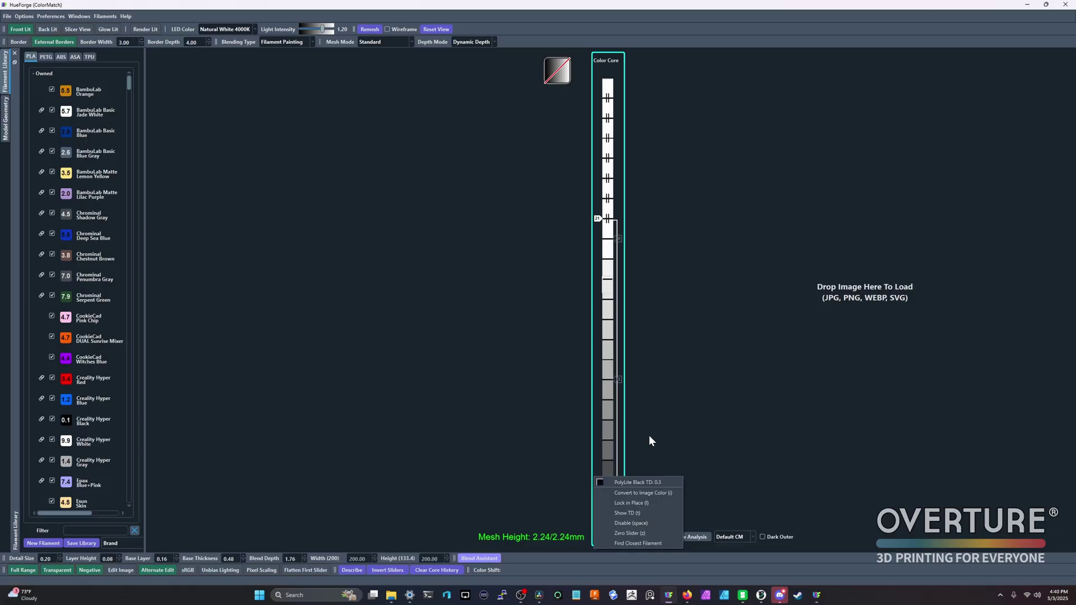
pyautogui.click(640, 522)
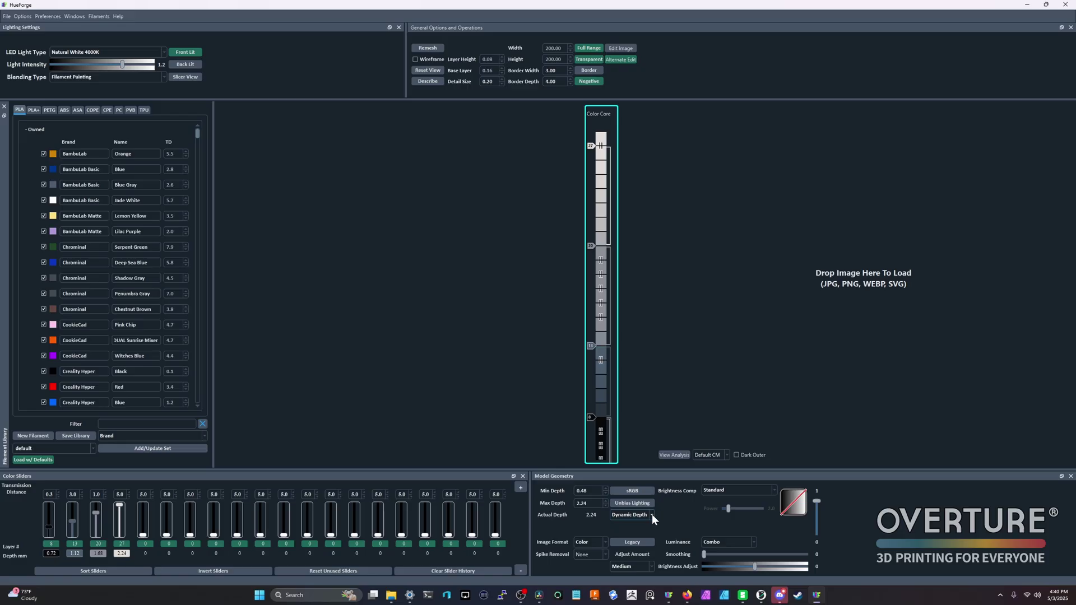
pyautogui.click(721, 539)
pyautogui.click(637, 528)
pyautogui.click(1027, 5)
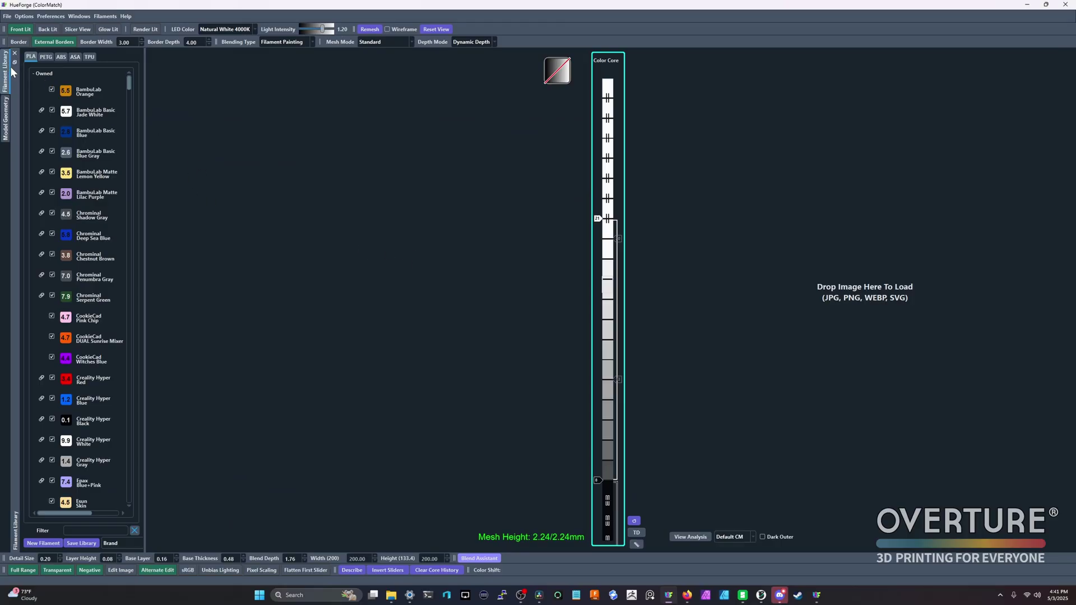
pyautogui.click(4, 117)
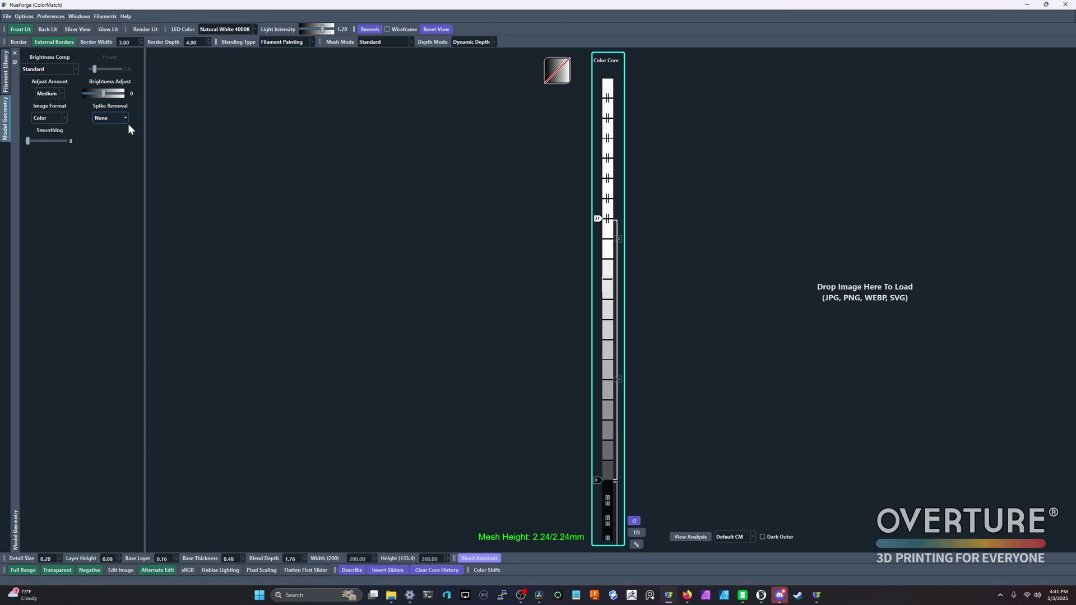
pyautogui.click(6, 72)
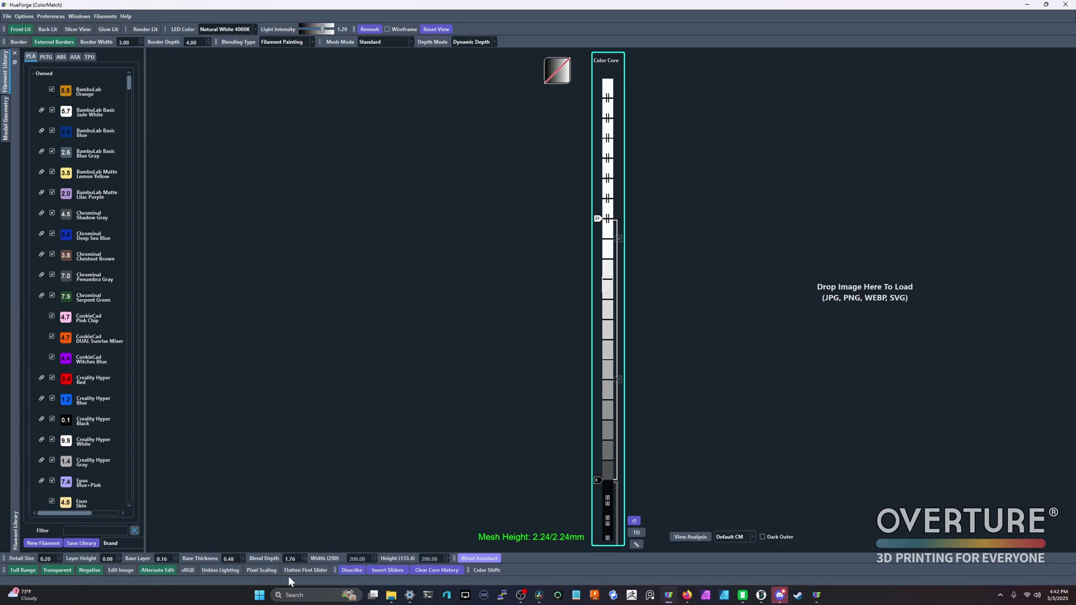
pyautogui.click(347, 572)
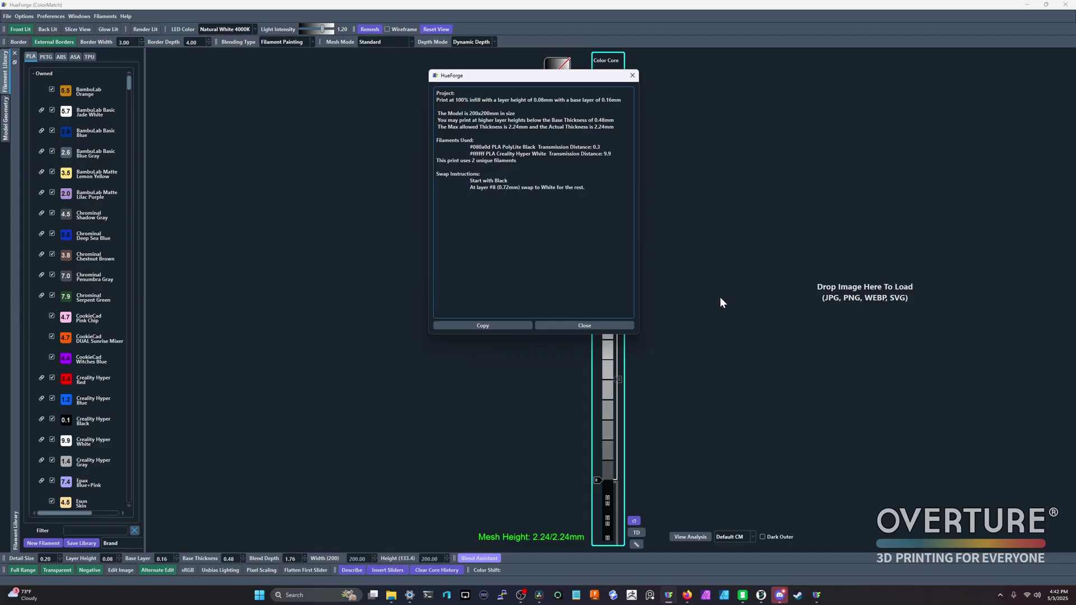
pyautogui.click(613, 325)
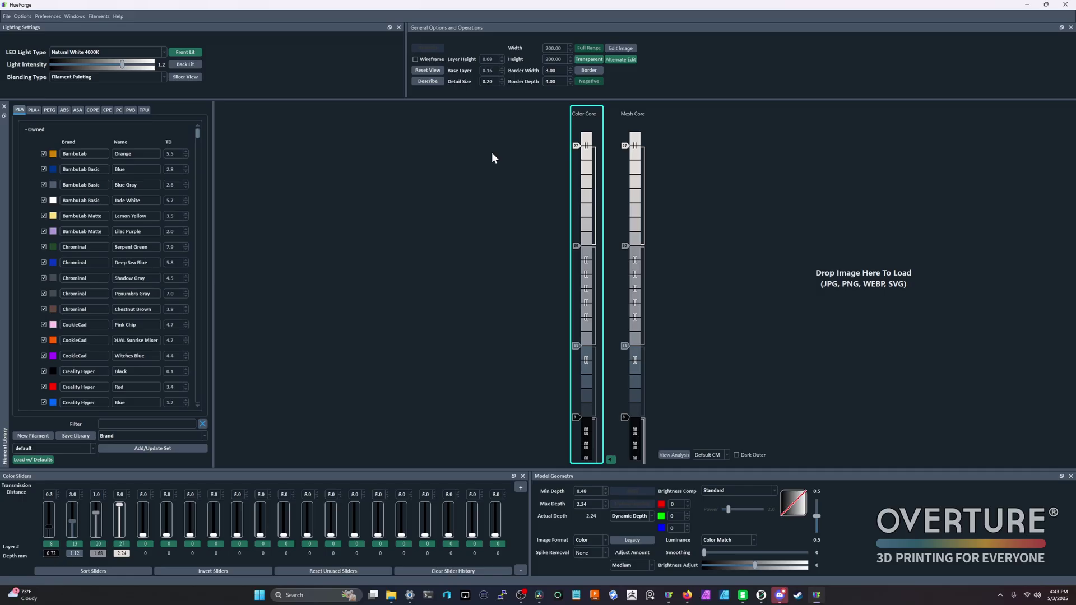
pyautogui.click(754, 539)
pyautogui.click(730, 548)
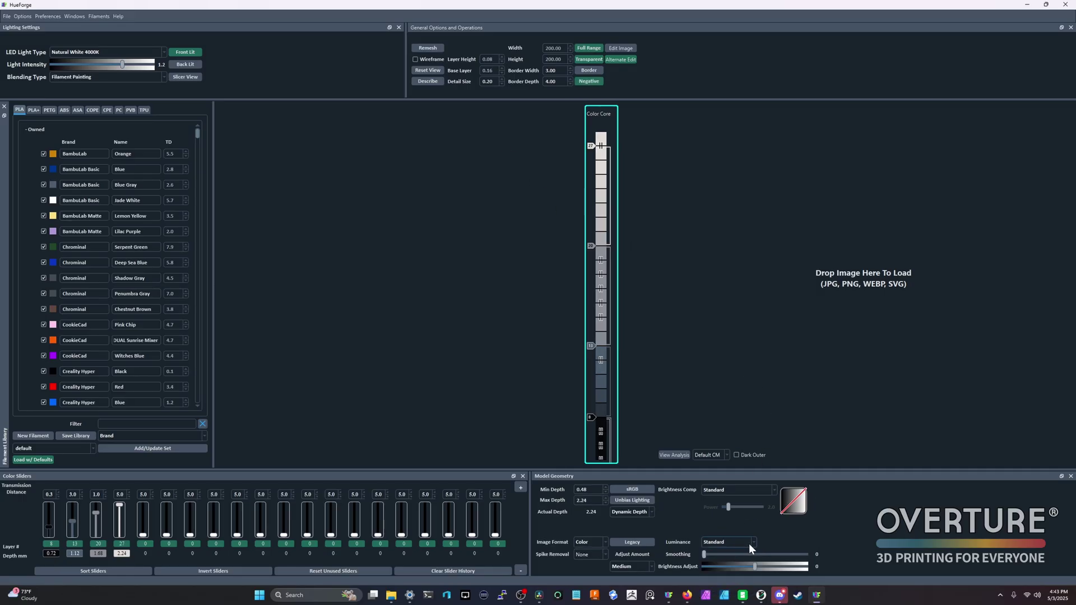
pyautogui.click(749, 543)
pyautogui.click(723, 584)
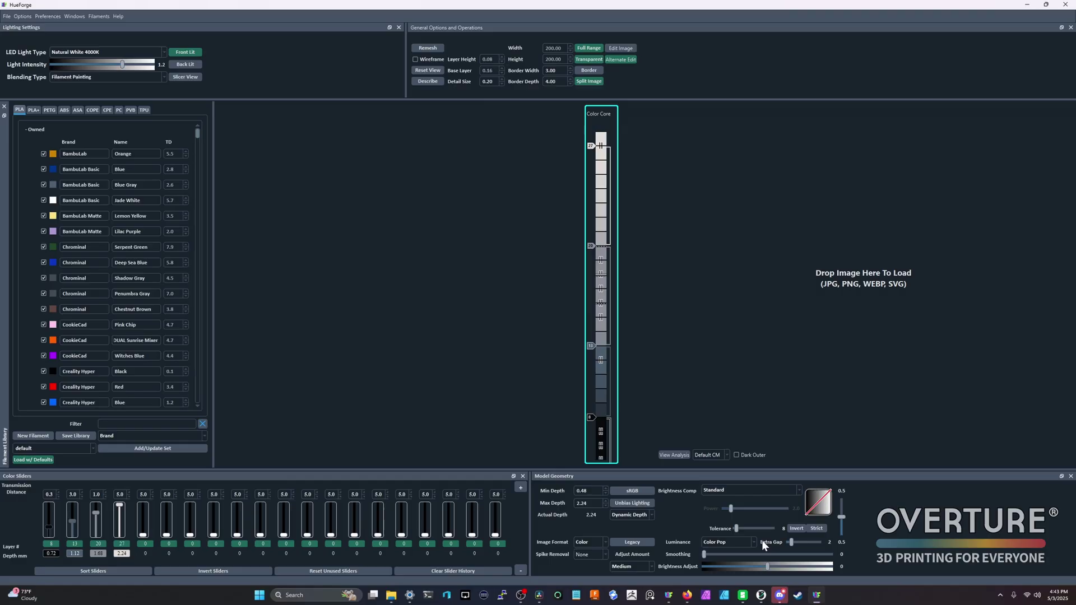
pyautogui.click(753, 542)
pyautogui.click(738, 592)
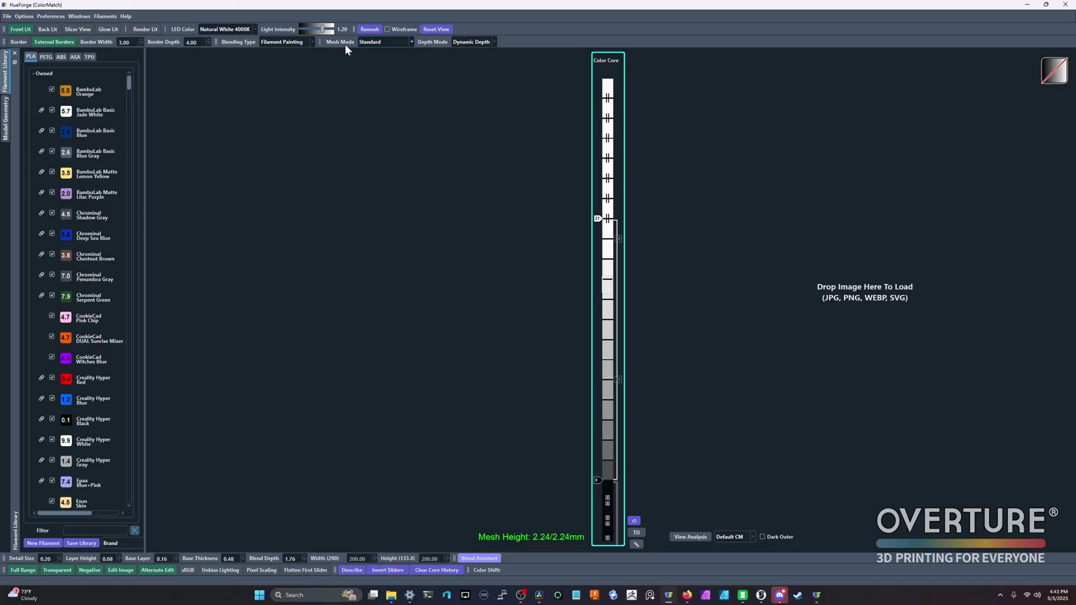
pyautogui.click(409, 42)
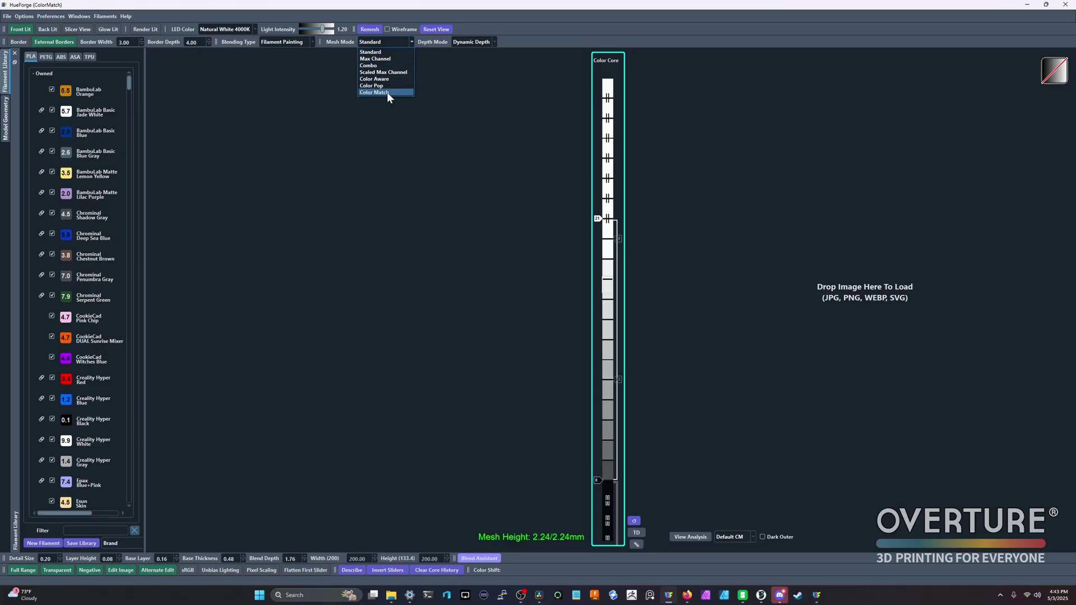
pyautogui.click(386, 91)
pyautogui.click(409, 43)
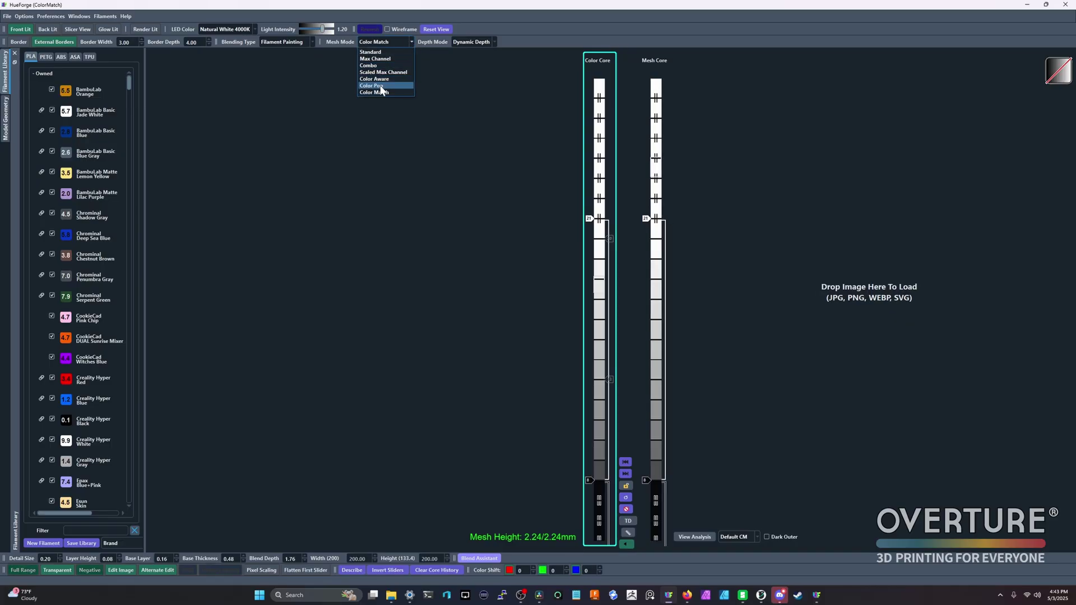
pyautogui.click(379, 85)
pyautogui.click(403, 44)
pyautogui.click(387, 52)
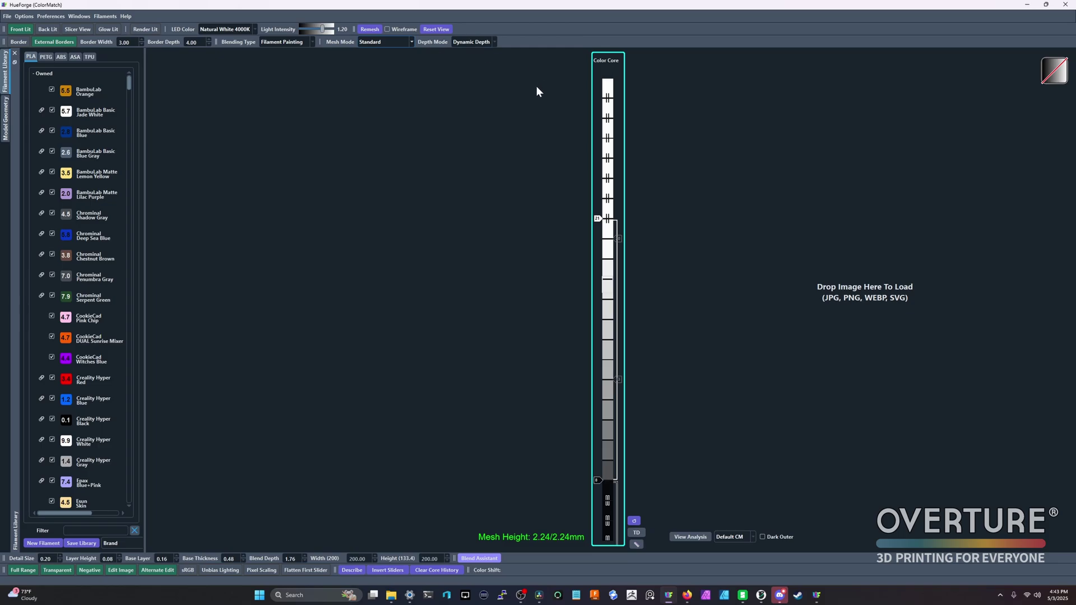
pyautogui.click(494, 44)
# View the Filaments > Types options, close them, and switch to the other HueForge window
pyautogui.click(106, 16)
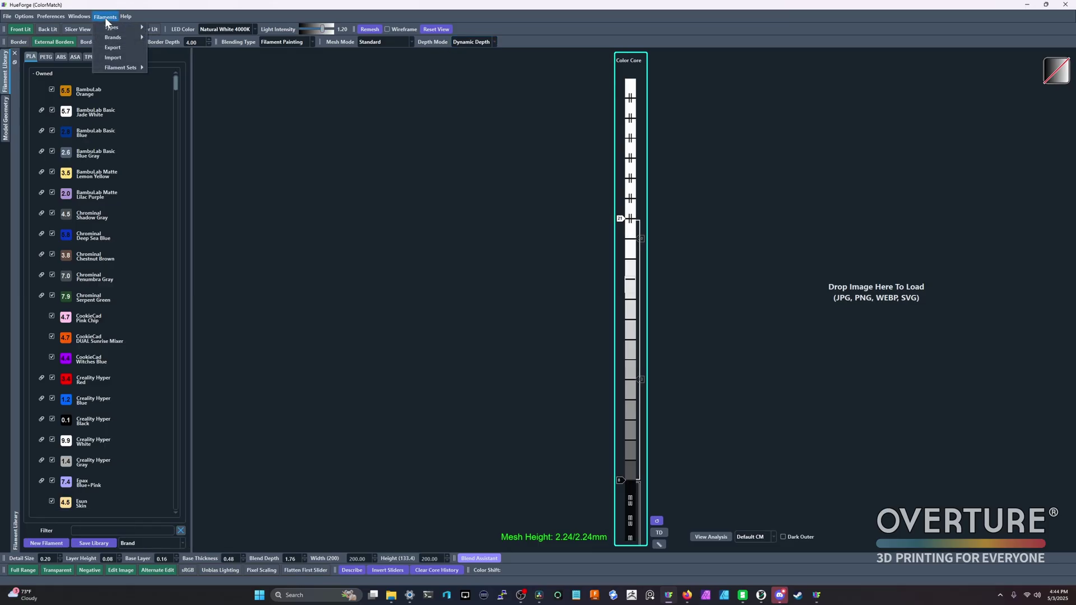
pyautogui.moveTo(118, 28)
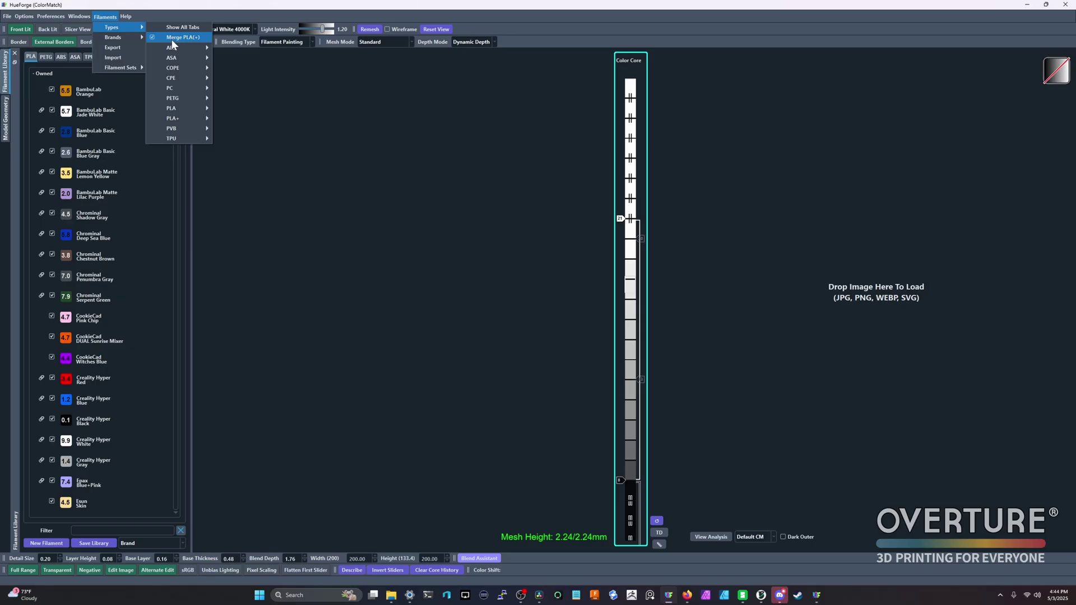
pyautogui.click(830, 300)
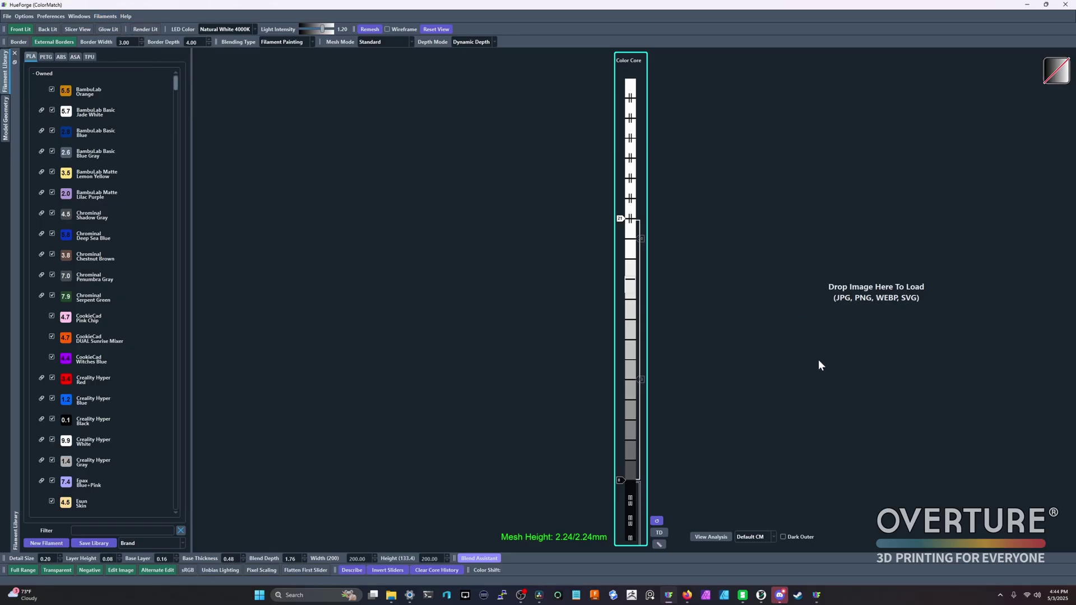
pyautogui.click(816, 593)
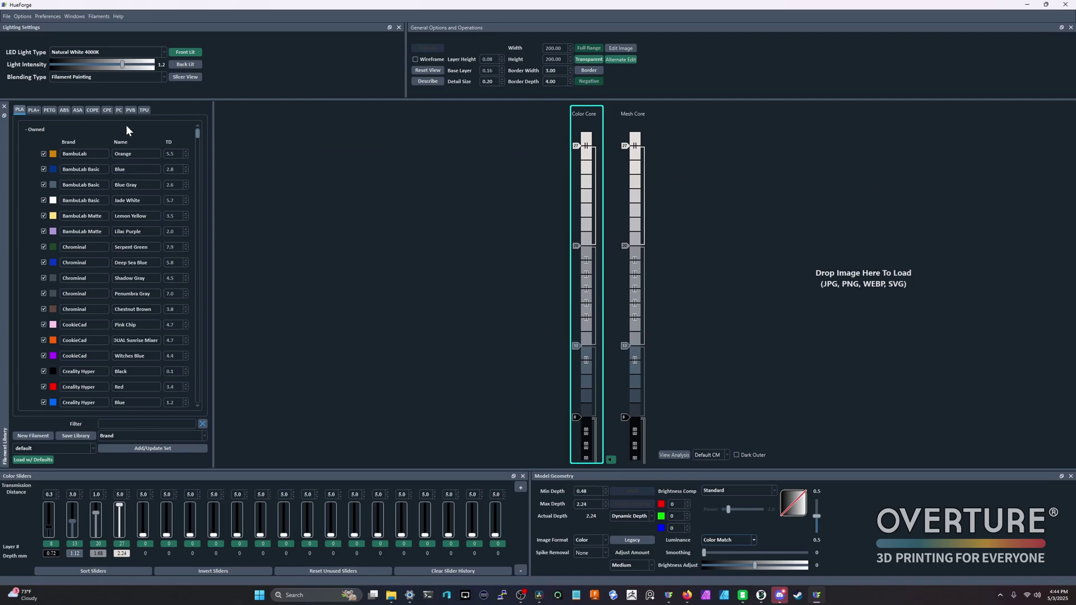
# Browse the PLA and PLA+ filament lists in the library
pyautogui.click(32, 111)
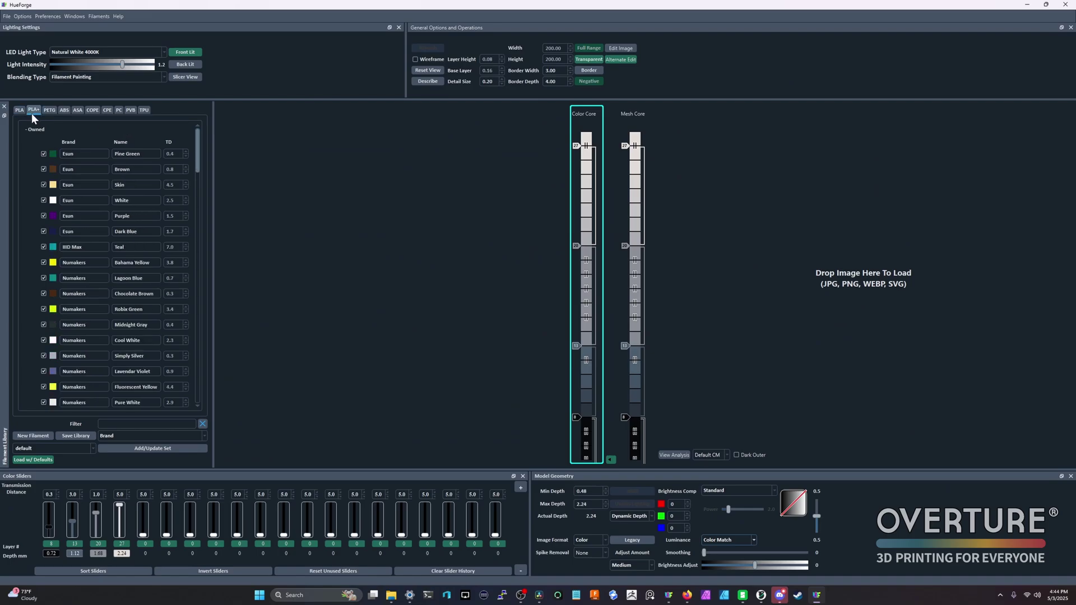
pyautogui.scroll(-2, 34, 176)
pyautogui.click(19, 108)
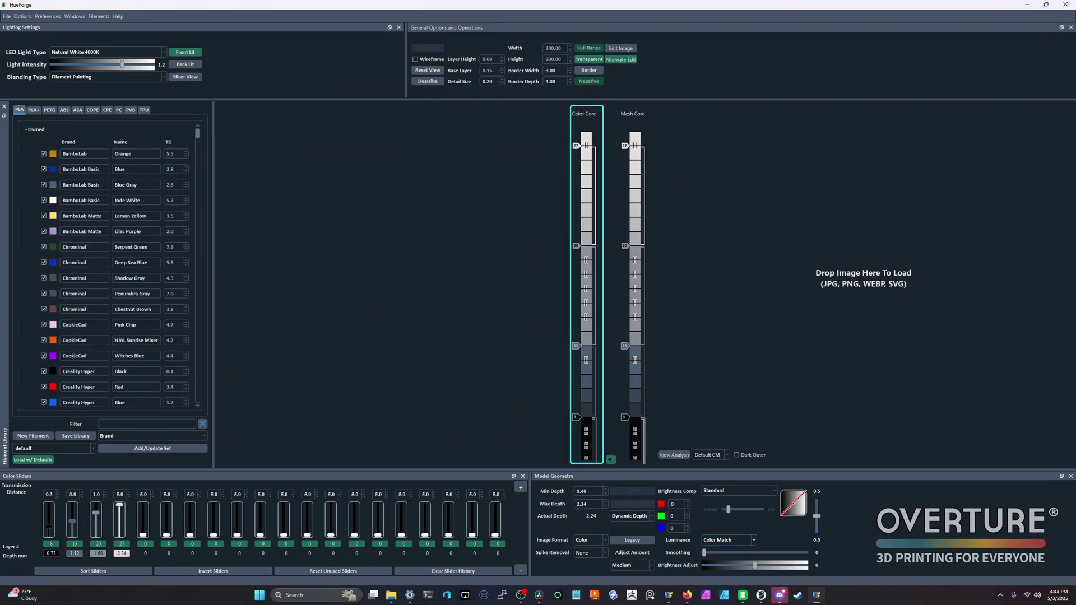
pyautogui.click(34, 110)
pyautogui.scroll(-4, 39, 217)
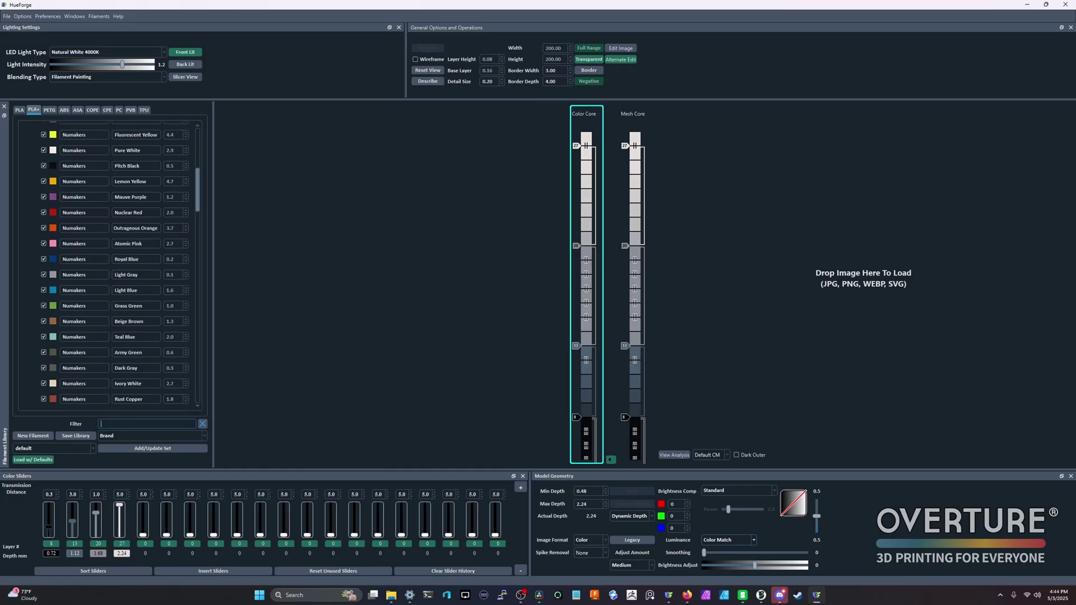
# Filter the library to purple filaments and compare the PLA and PLA+ results
pyautogui.write('purple')
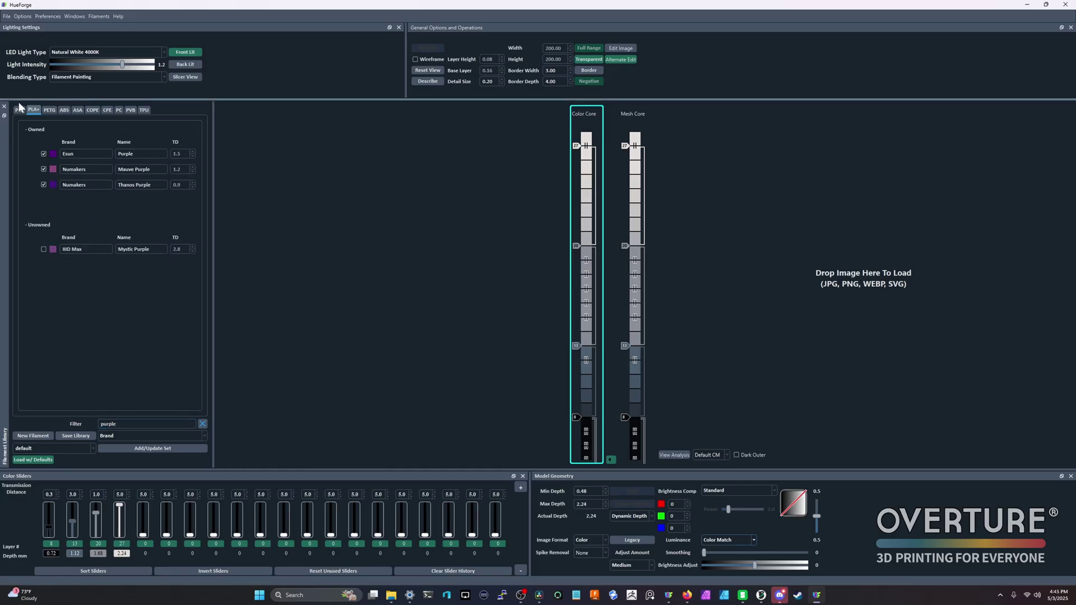
pyautogui.click(20, 110)
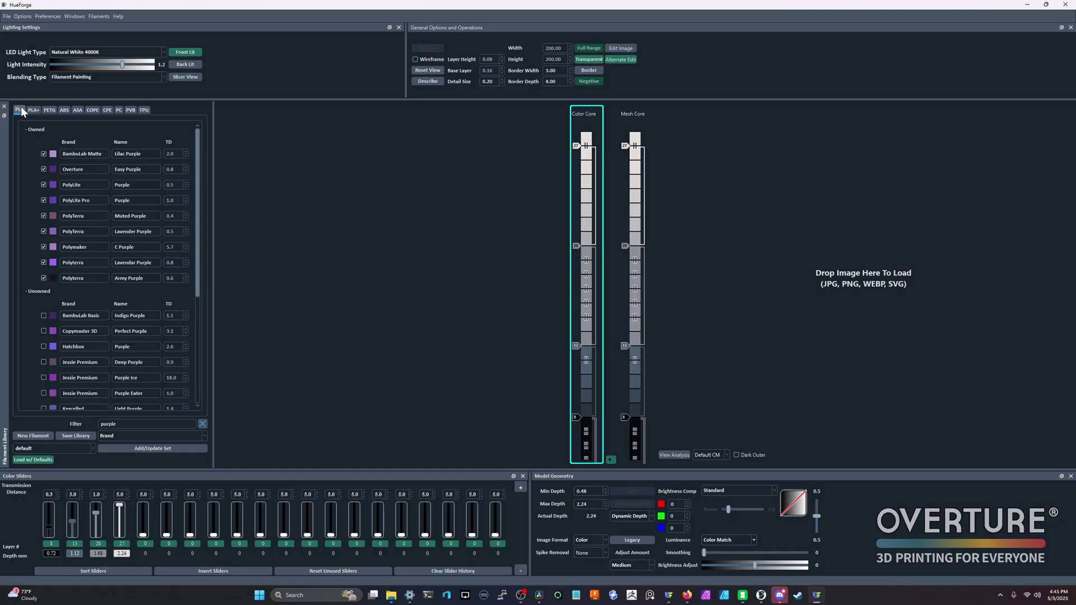
pyautogui.click(34, 110)
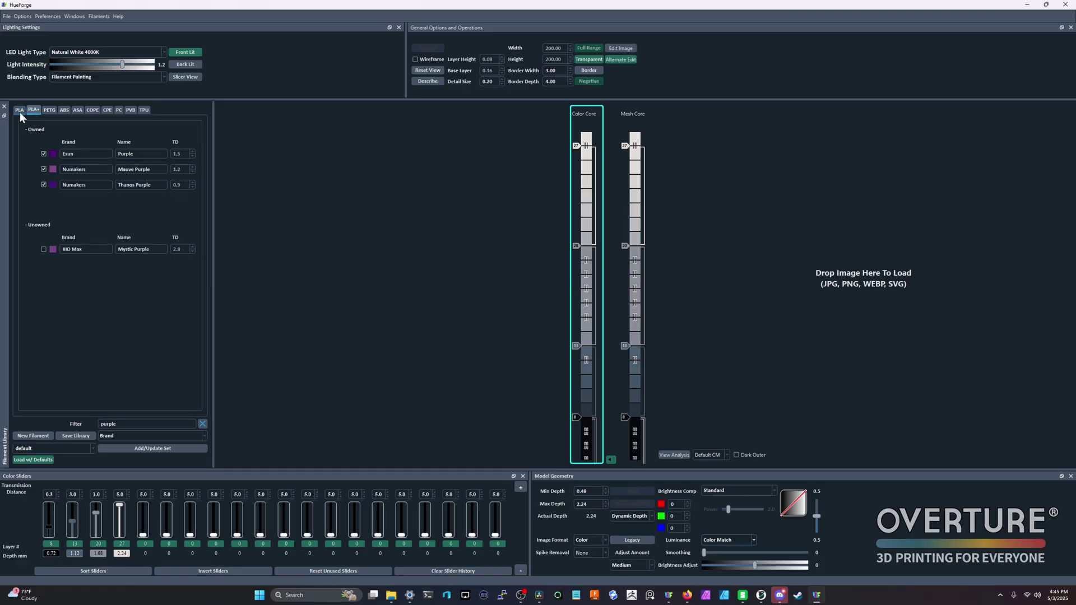
pyautogui.click(23, 111)
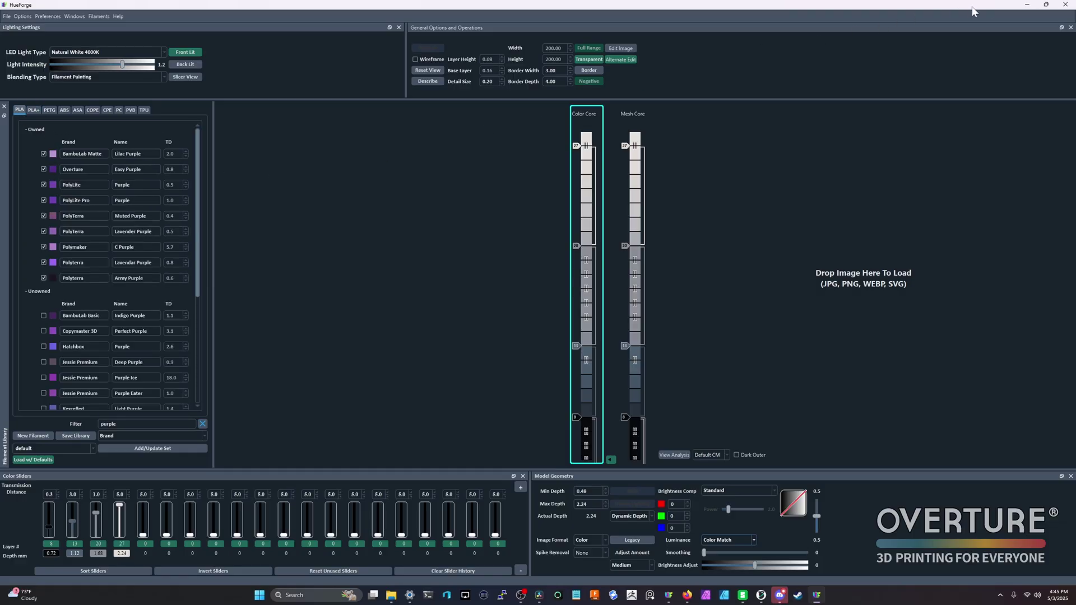
# Minimize this window and show the filament type options in the ColorMatch window
pyautogui.click(1027, 5)
pyautogui.click(105, 16)
pyautogui.moveTo(112, 27)
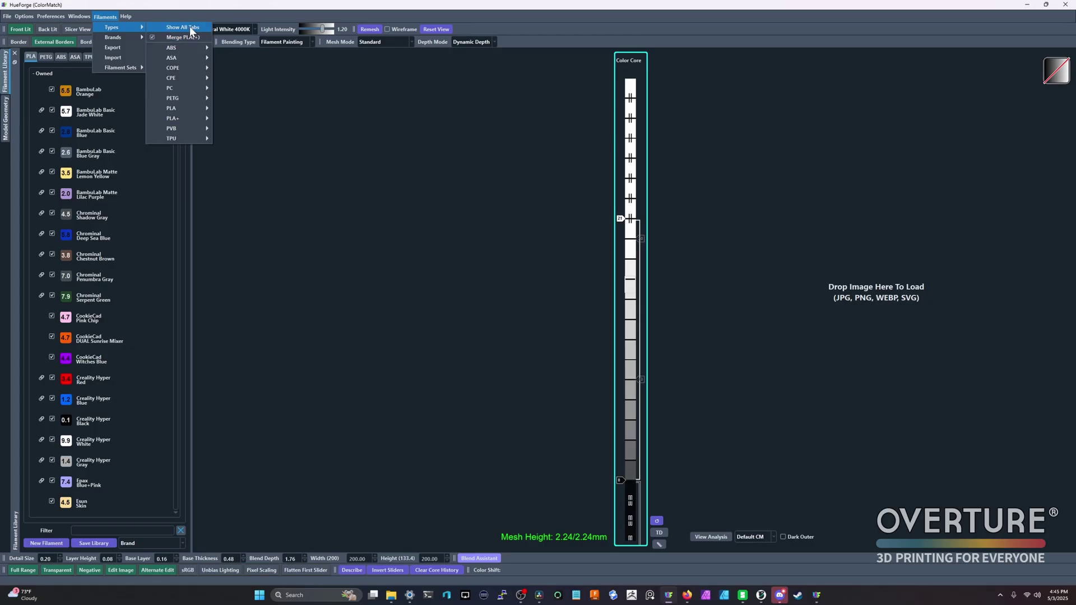
pyautogui.moveTo(189, 47)
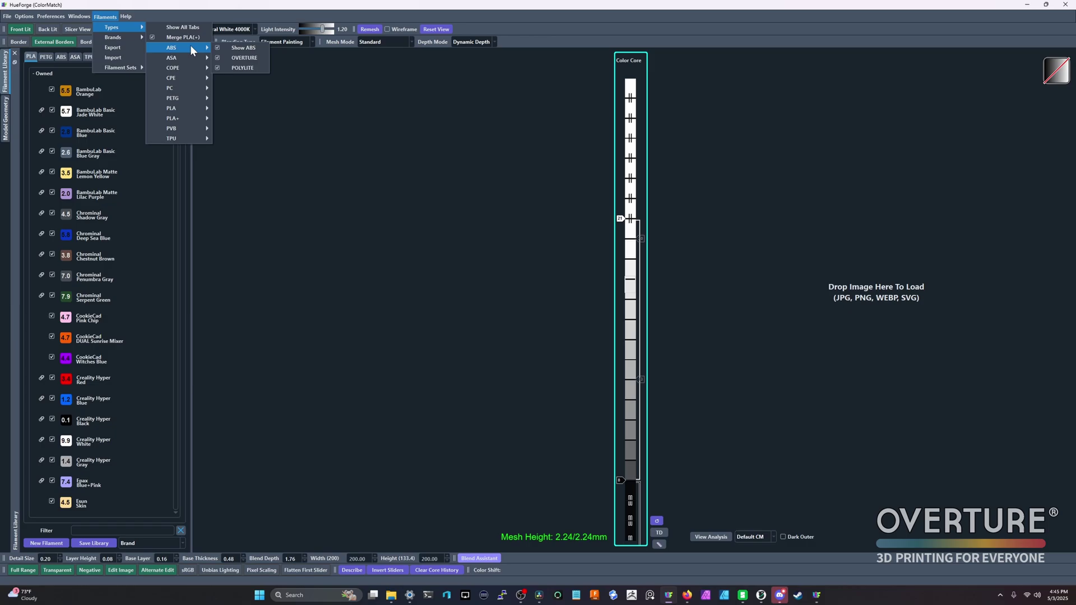
pyautogui.click(218, 49)
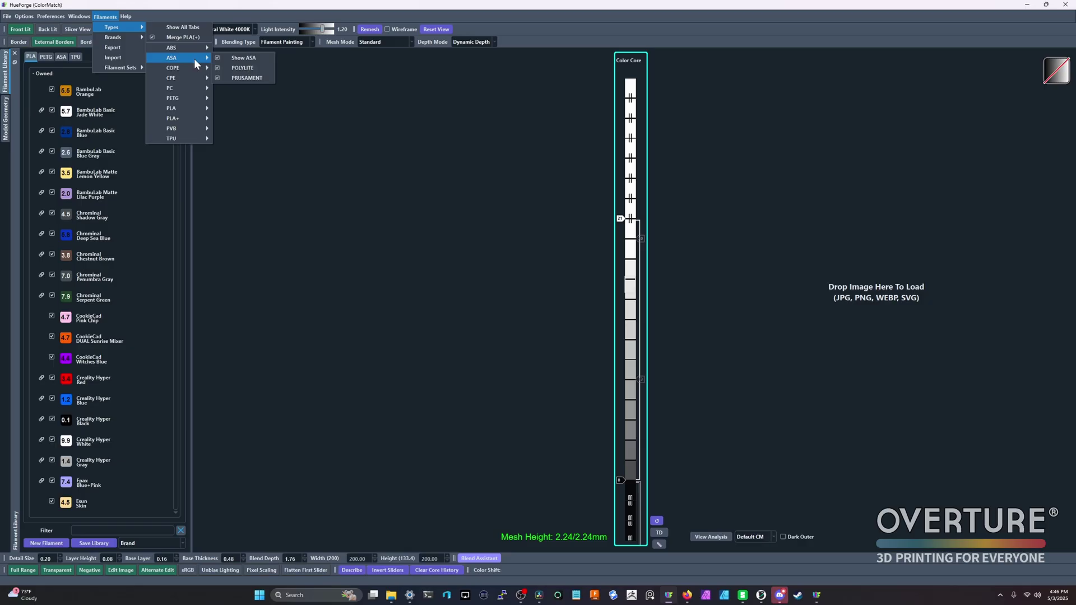
pyautogui.click(218, 59)
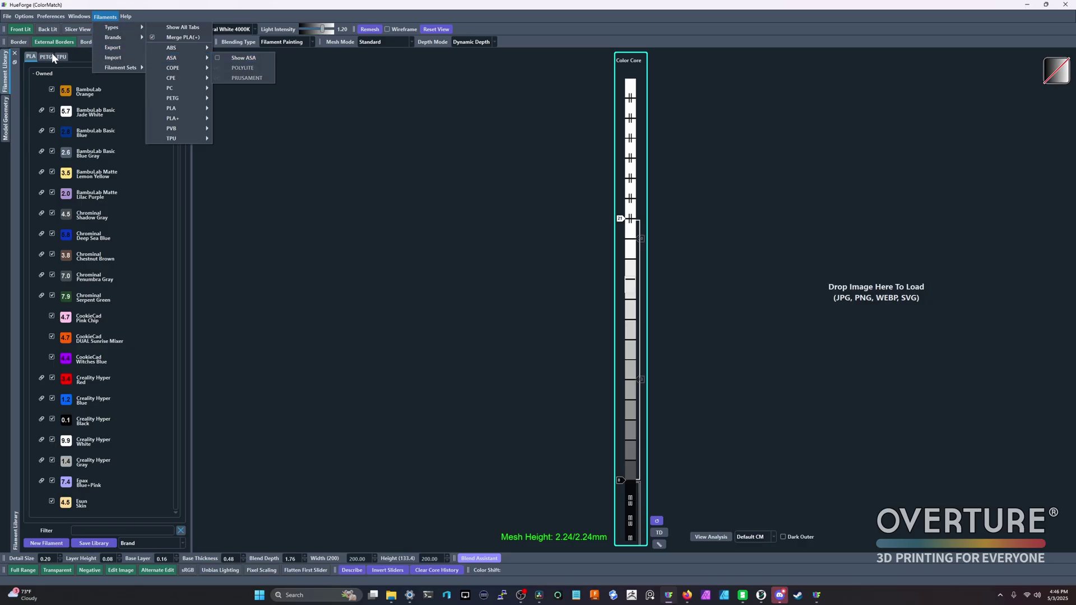
pyautogui.moveTo(110, 28)
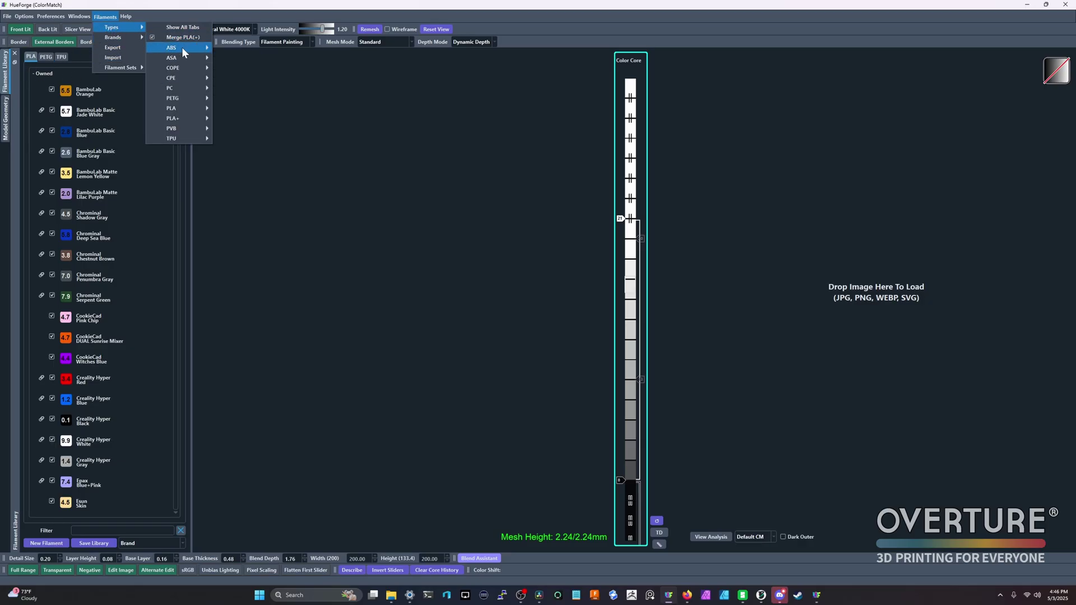
pyautogui.moveTo(181, 47)
pyautogui.click(217, 49)
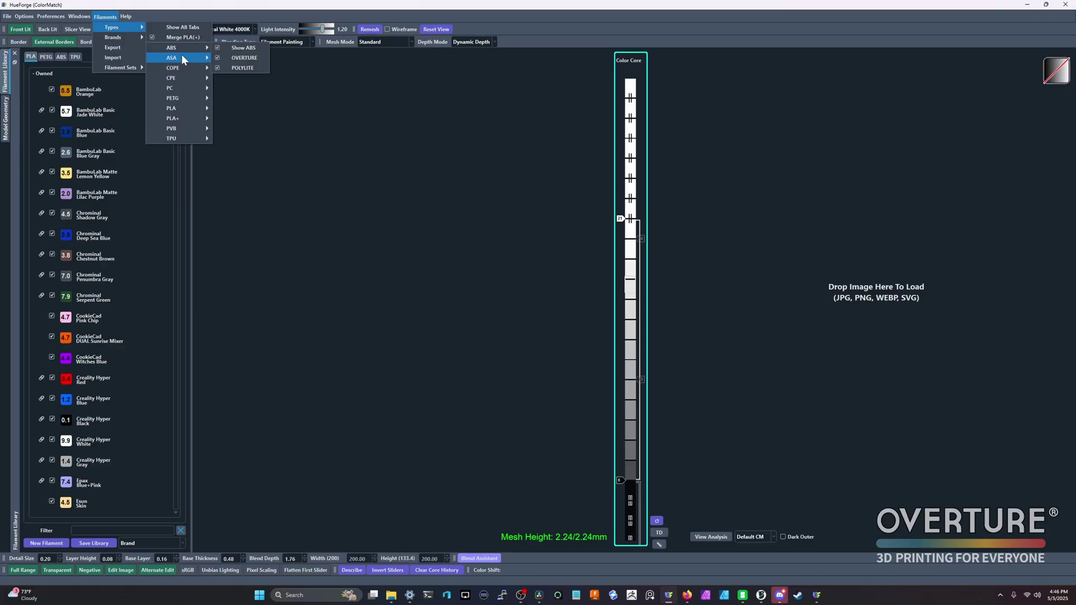
pyautogui.click(215, 58)
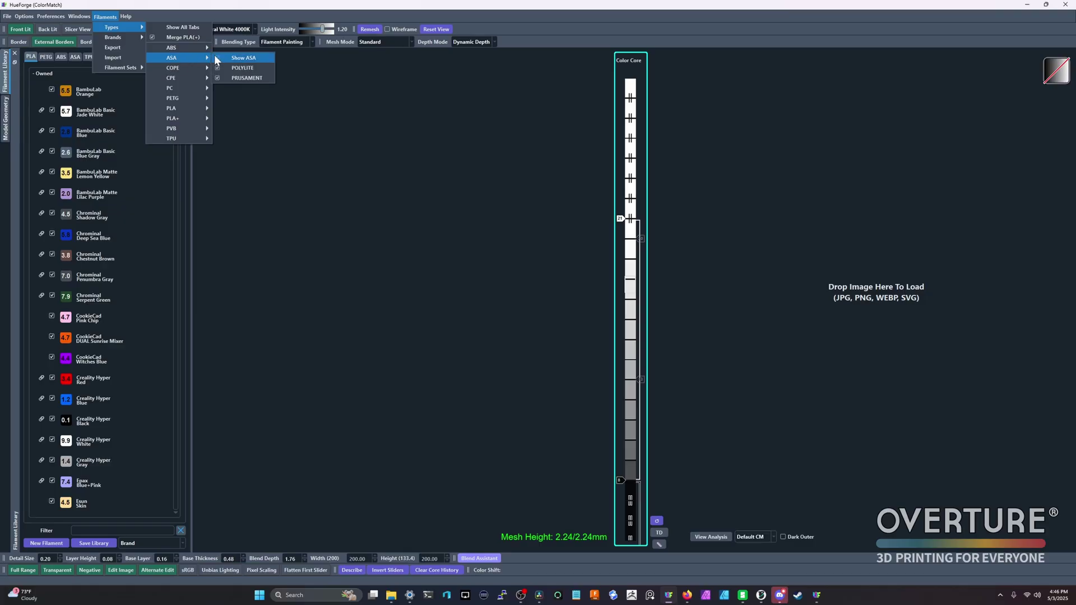
pyautogui.click(189, 10)
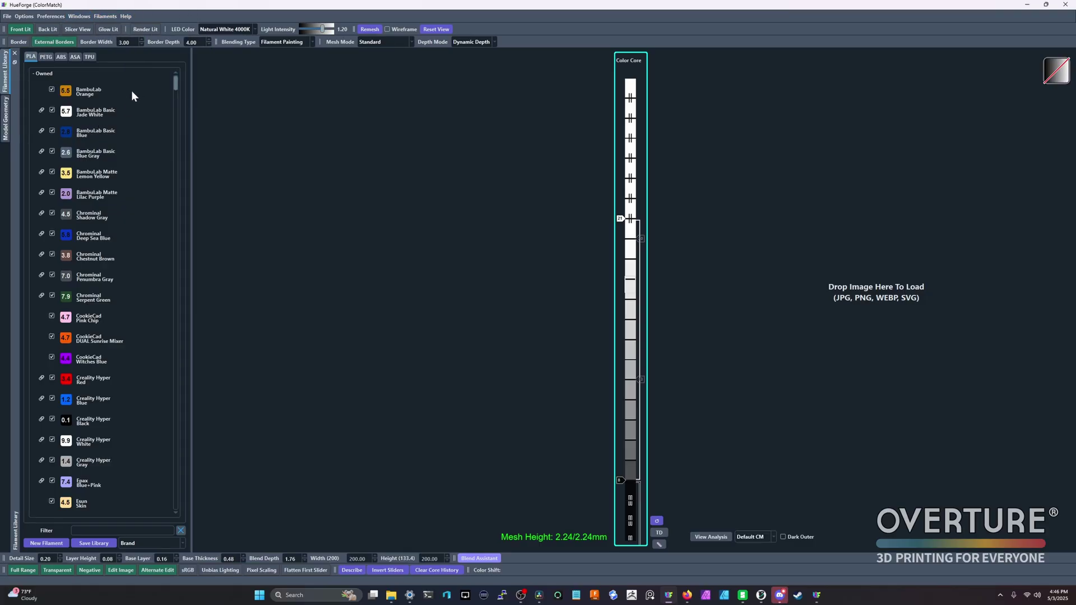
pyautogui.click(105, 16)
pyautogui.moveTo(115, 37)
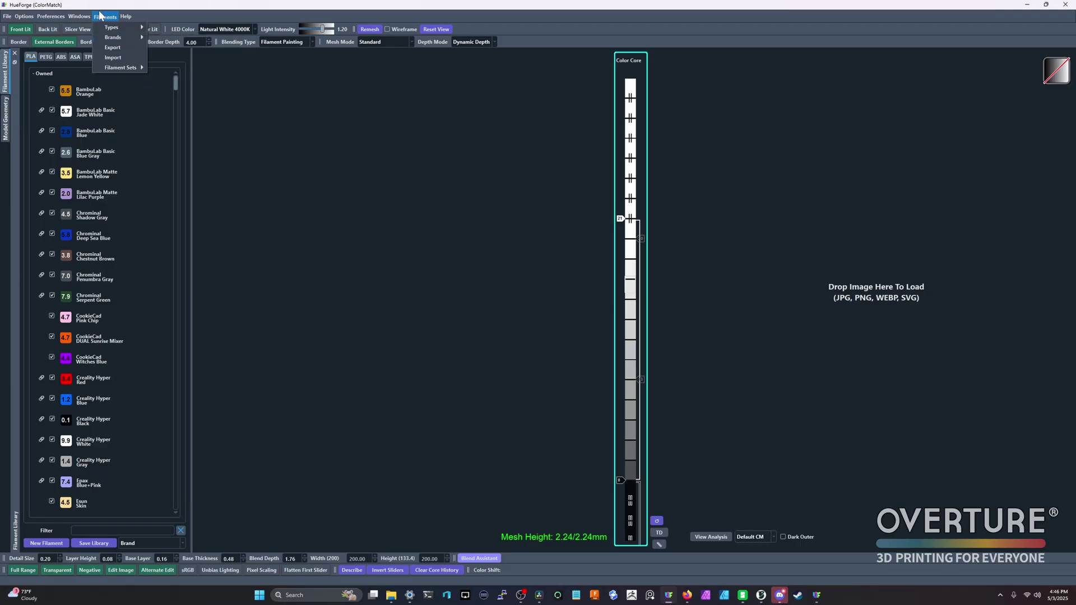
# Load the Fire filament set, then the Polymaker Green Pack set, from the filament set list
pyautogui.click(166, 8)
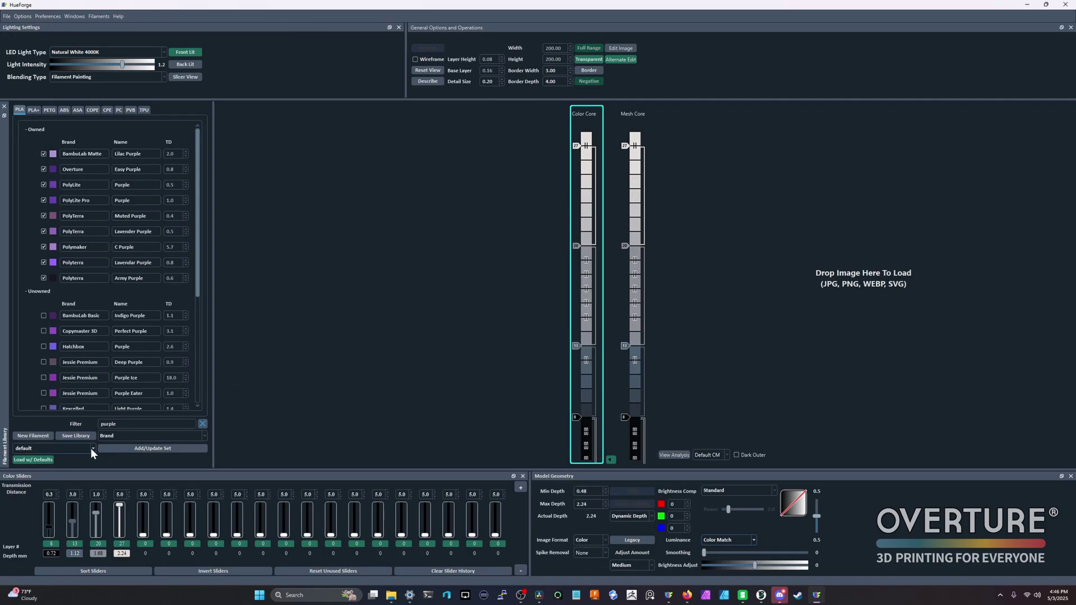
pyautogui.click(91, 449)
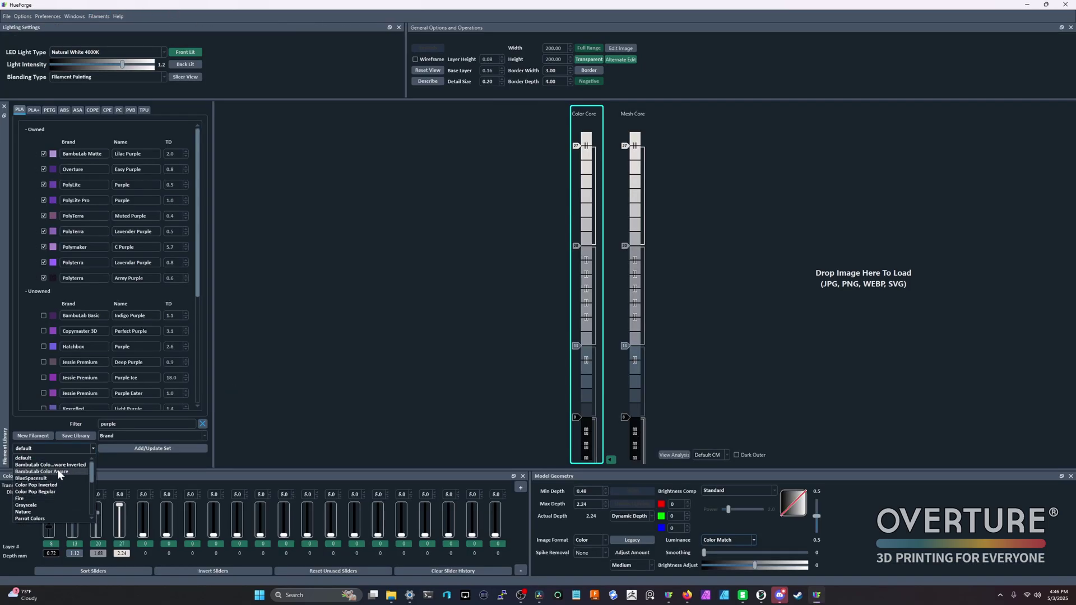
pyautogui.click(45, 498)
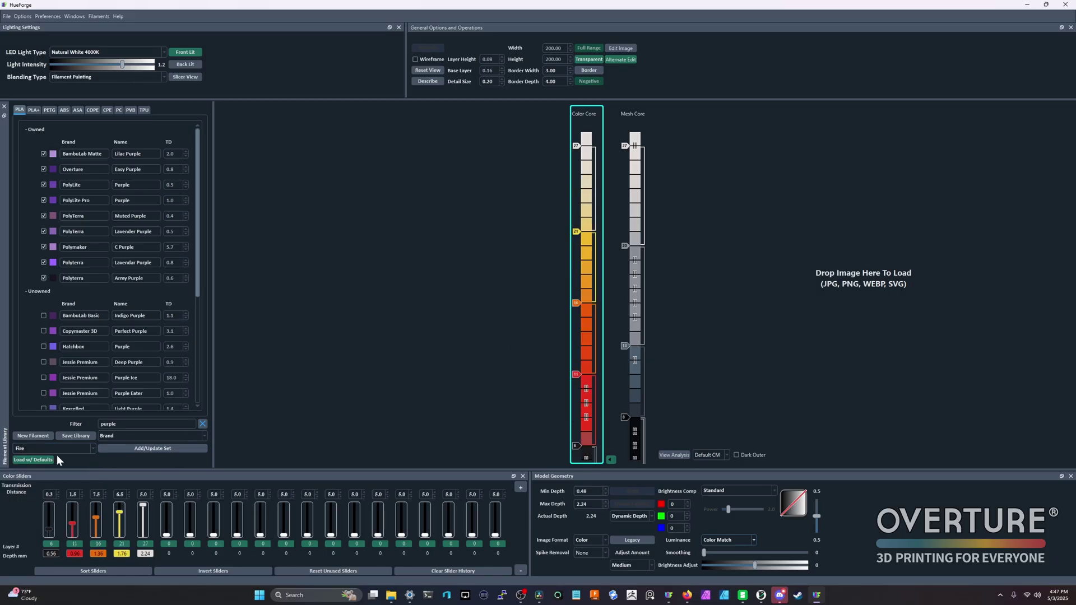
pyautogui.click(90, 446)
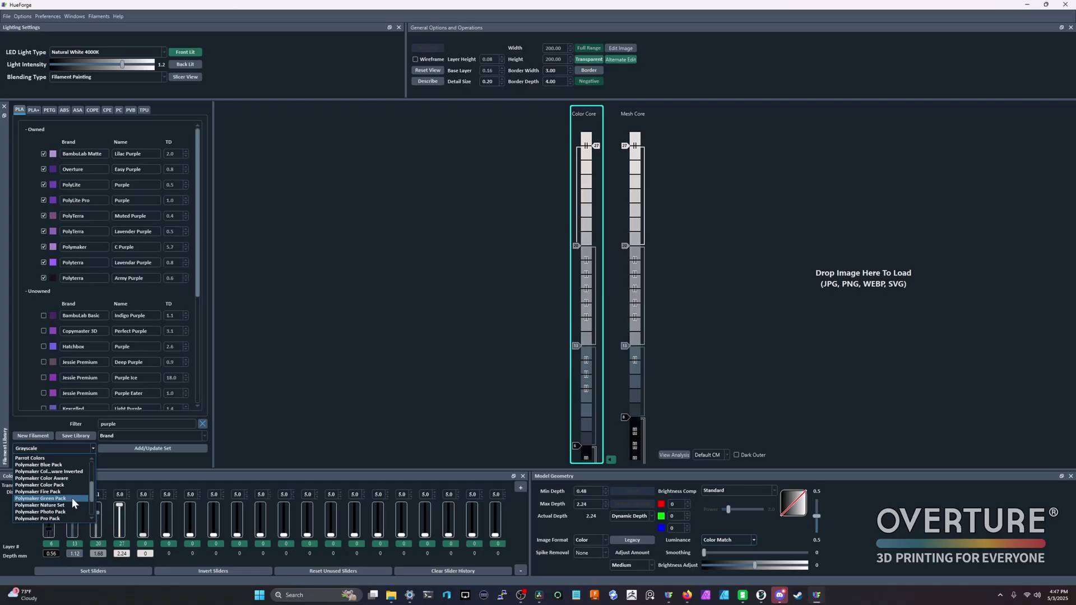
pyautogui.click(72, 498)
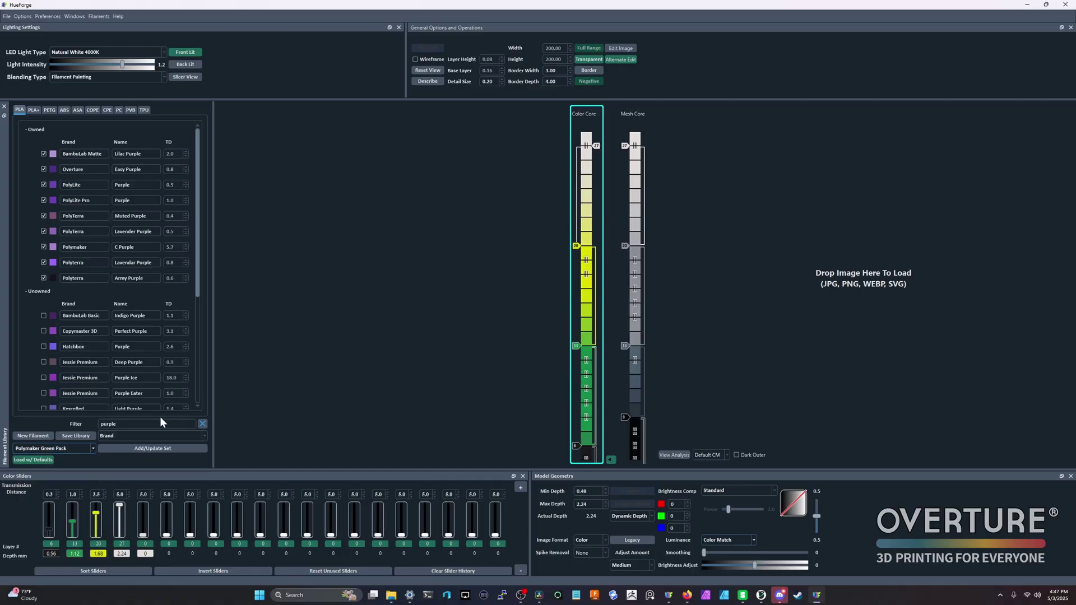
pyautogui.click(92, 448)
pyautogui.click(92, 448)
# Minimize the other window and apply the Fire filament set in the ColorMatch project
pyautogui.click(1027, 5)
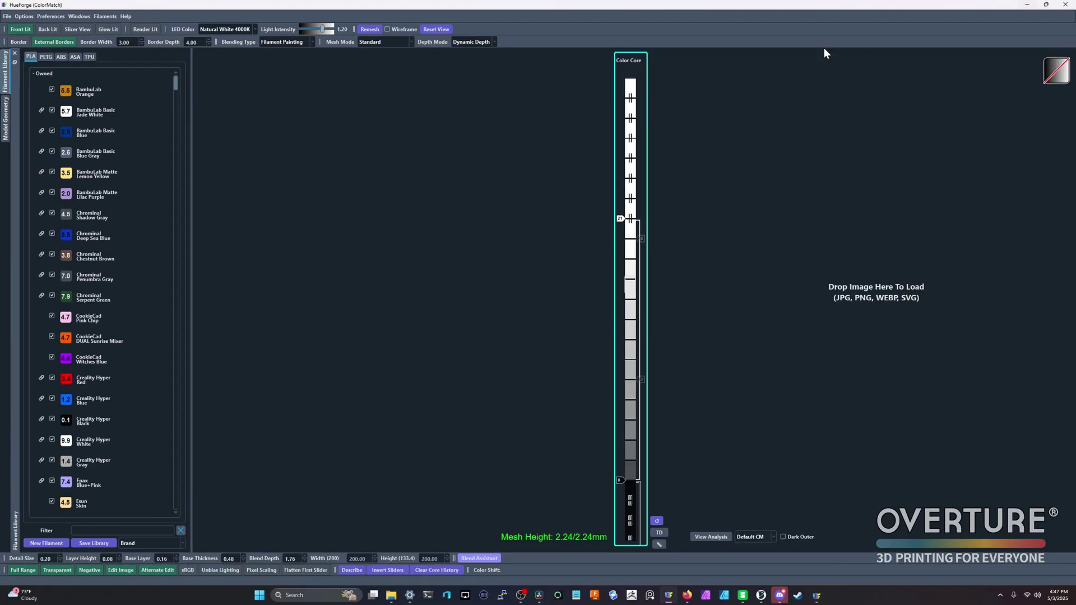
pyautogui.click(106, 17)
pyautogui.moveTo(118, 66)
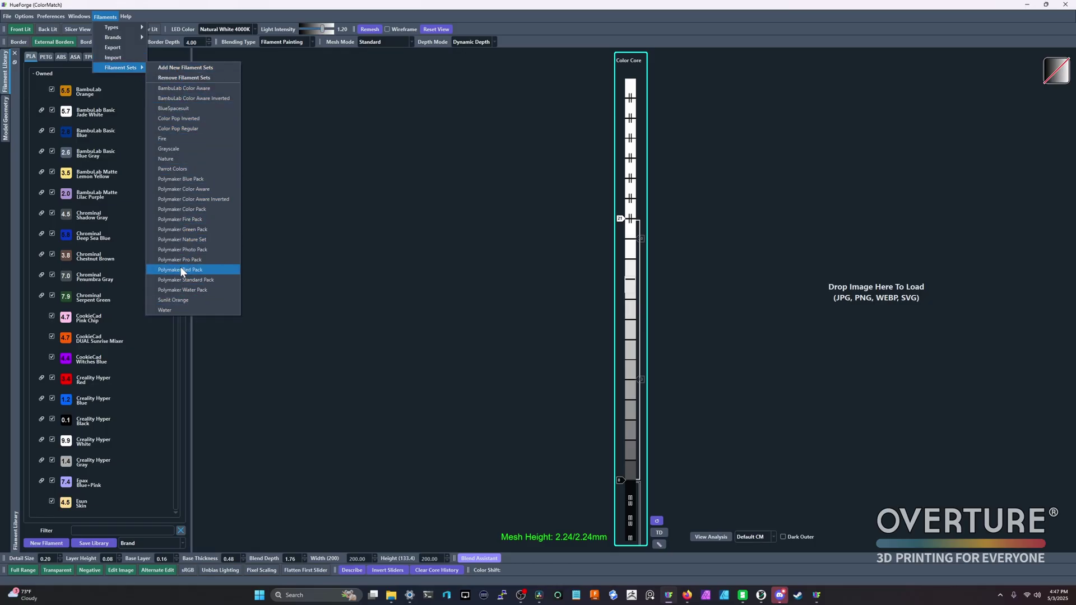
pyautogui.click(171, 138)
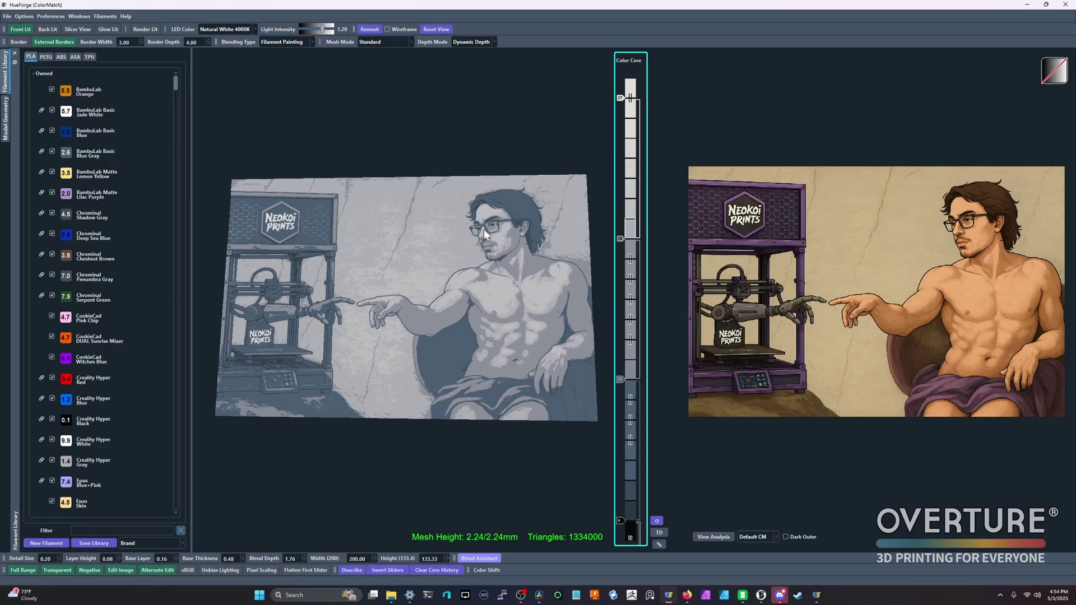
# Back-light the relief in both windows and switch the second window to Slicer View
pyautogui.moveTo(484, 234); pyautogui.dragTo(393, 314)
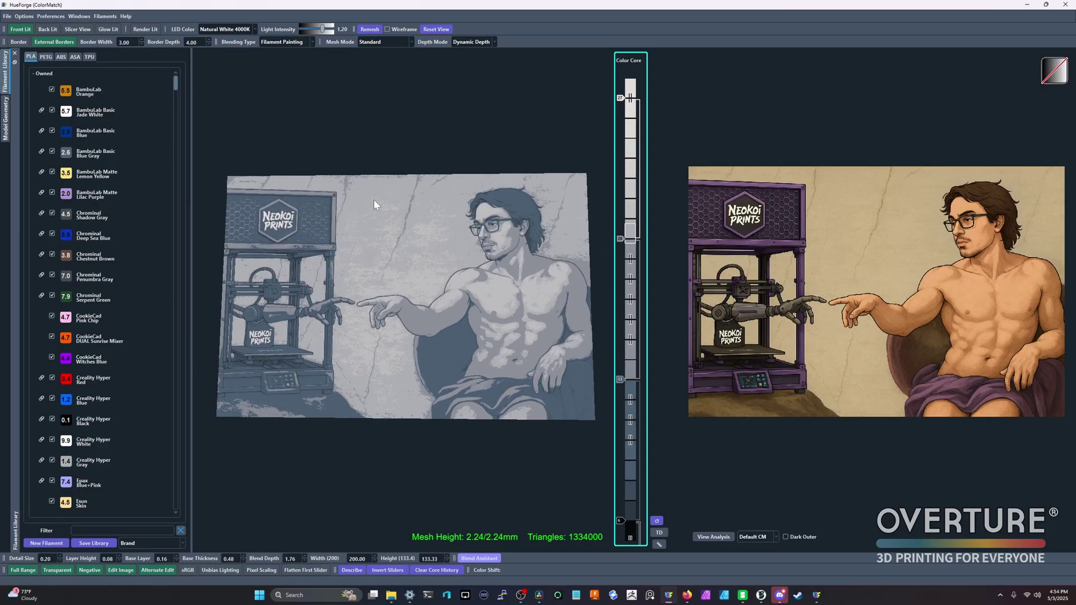
pyautogui.click(47, 30)
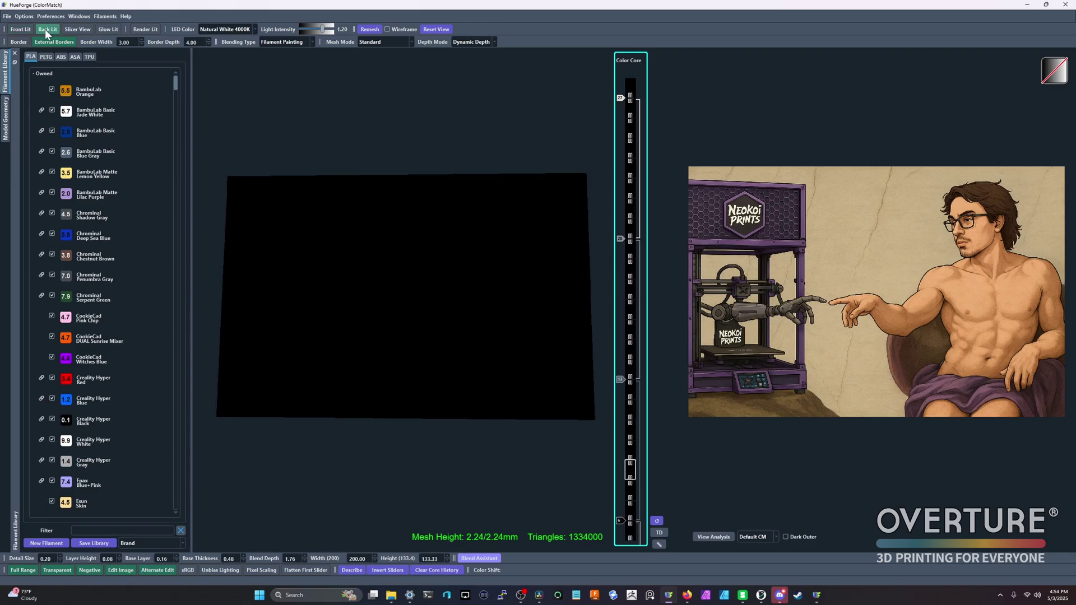
pyautogui.click(817, 595)
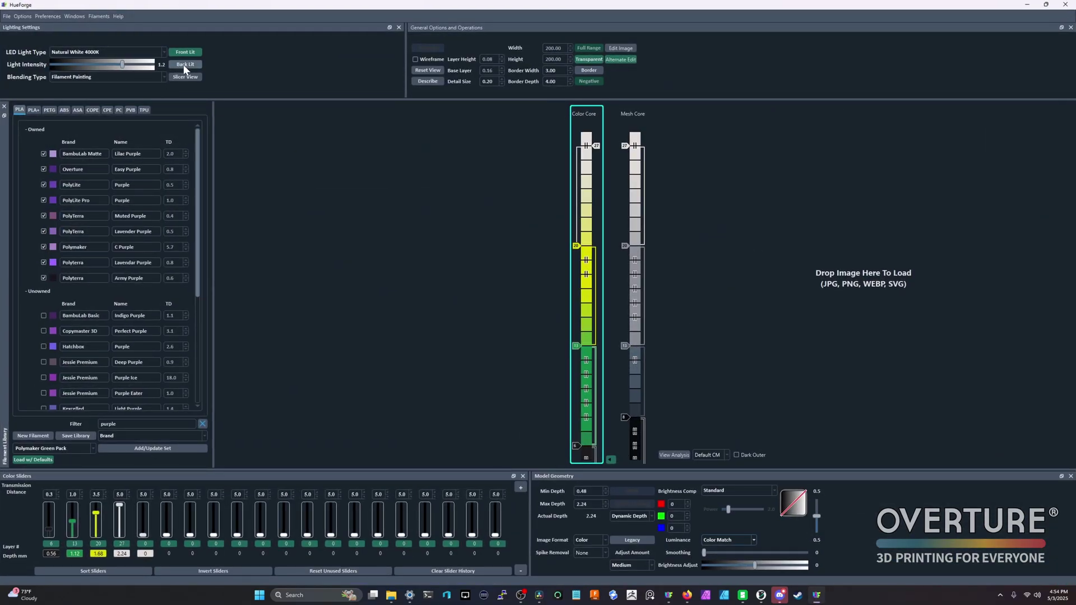
pyautogui.click(189, 65)
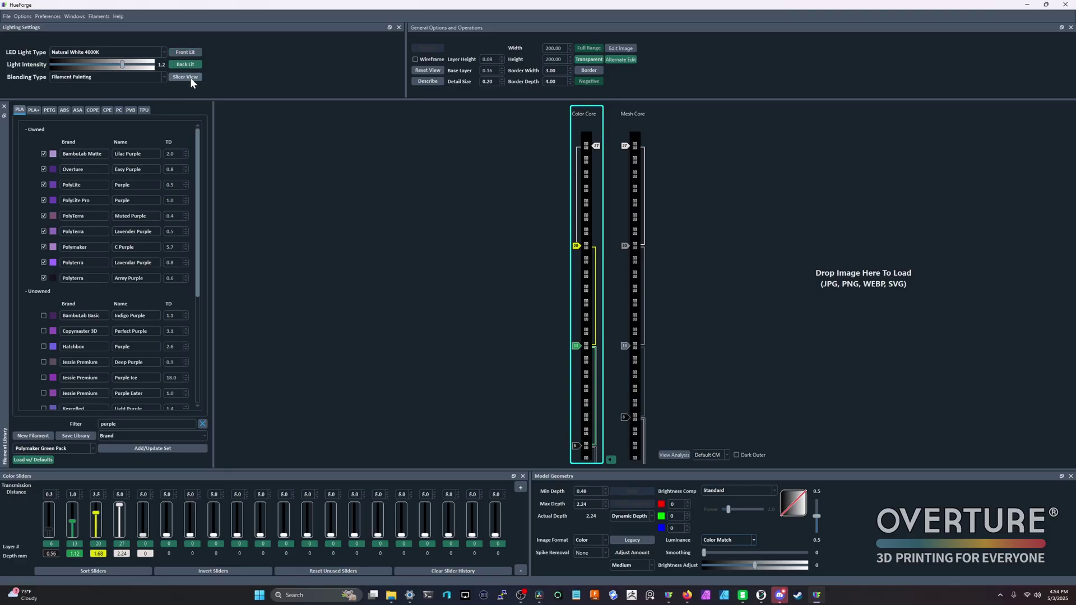
pyautogui.click(185, 77)
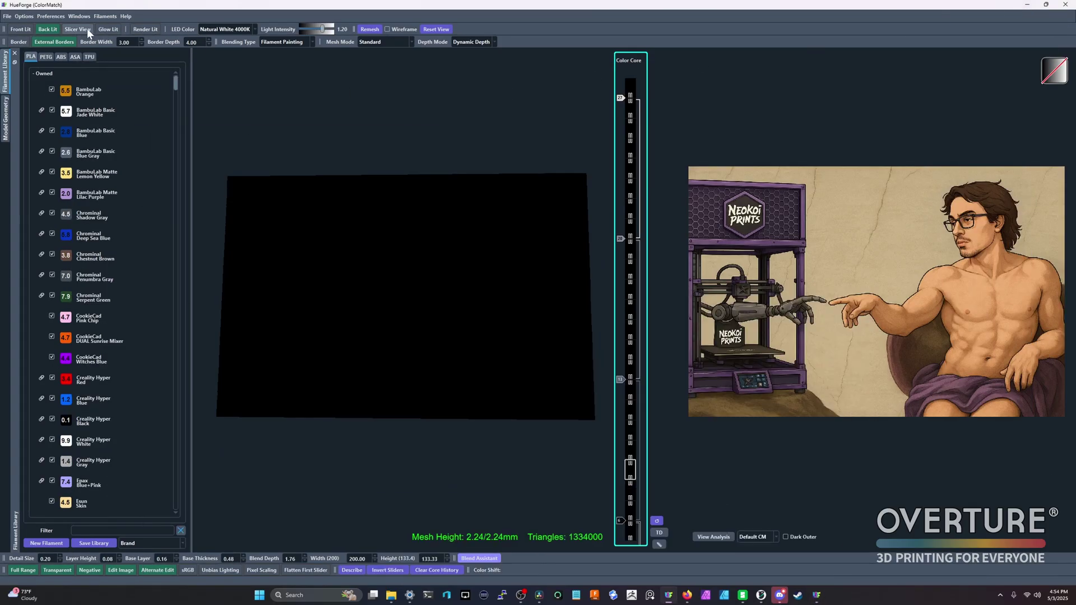
# Rotate the relief into perspective and switch the preview to Glow Lit
pyautogui.moveTo(417, 235); pyautogui.dragTo(436, 269)
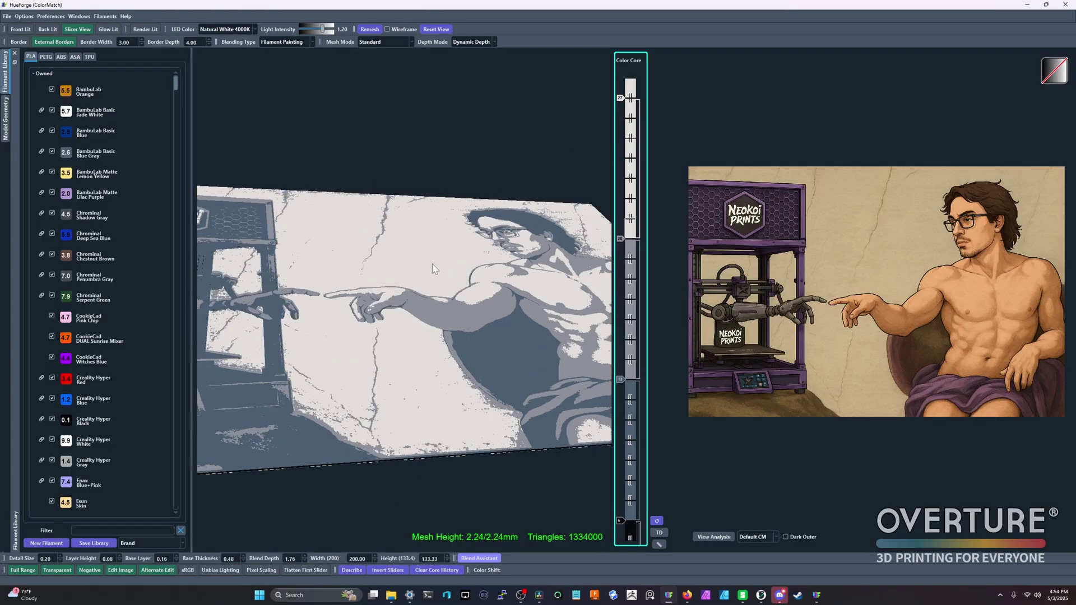
pyautogui.click(105, 29)
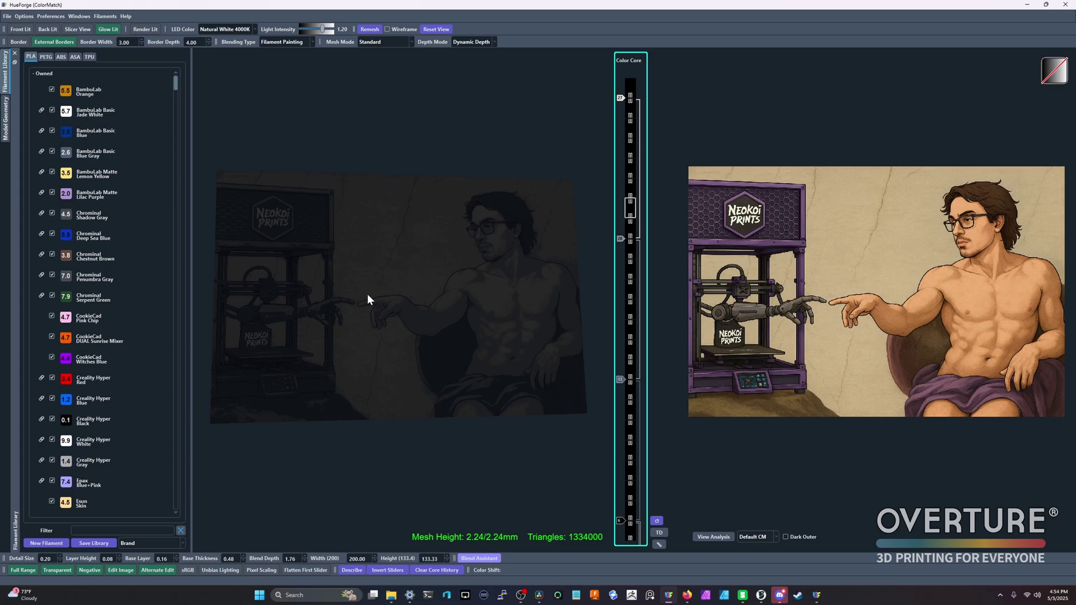
# Start a new white filament with a light green Glow secondary effect
pyautogui.click(368, 294)
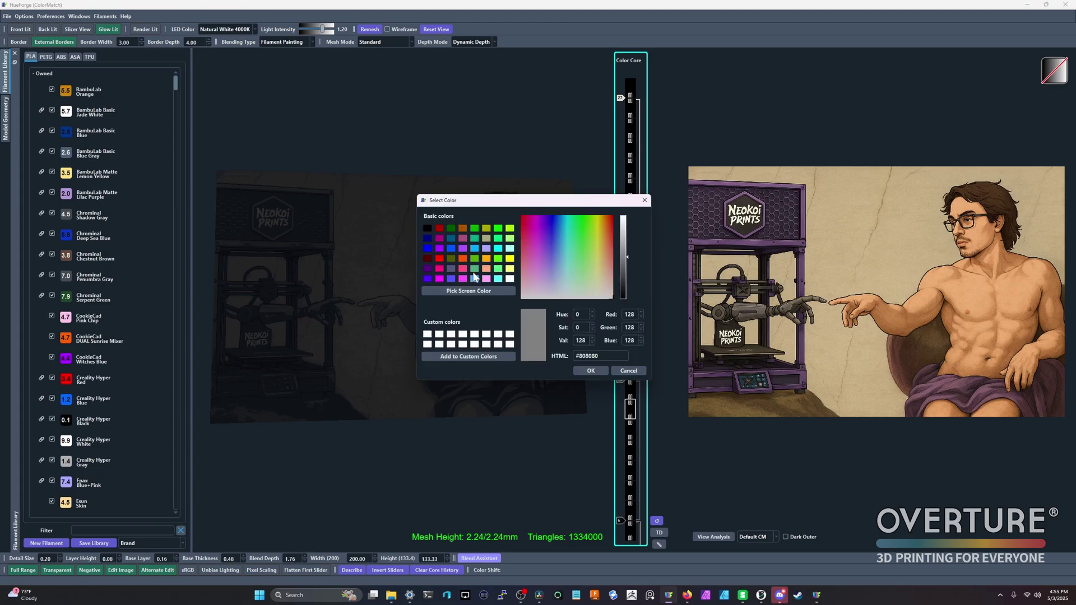
pyautogui.click(509, 278)
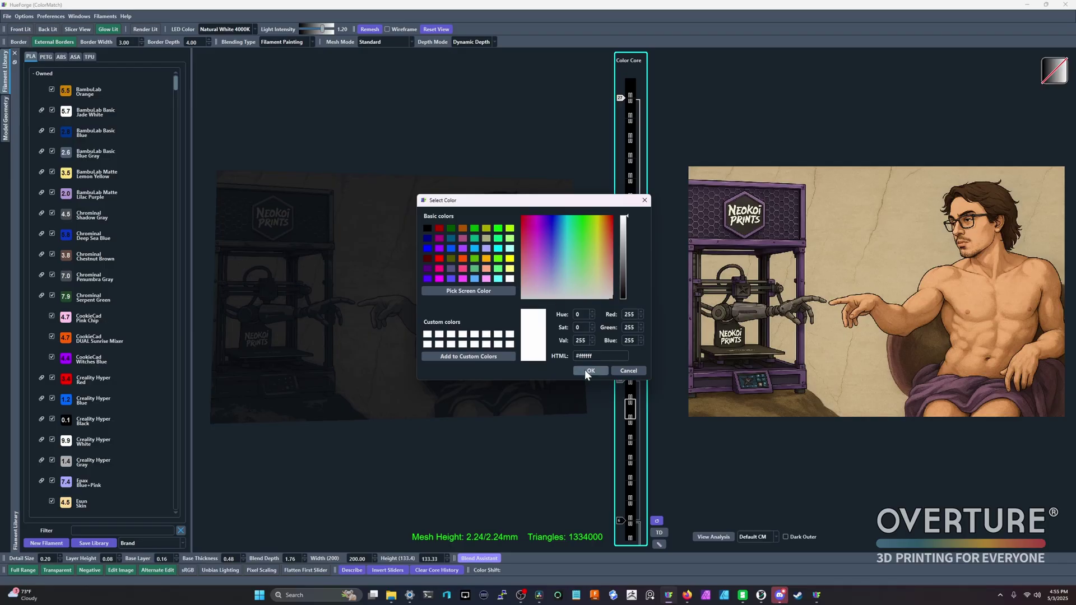
pyautogui.click(589, 371)
pyautogui.click(490, 295)
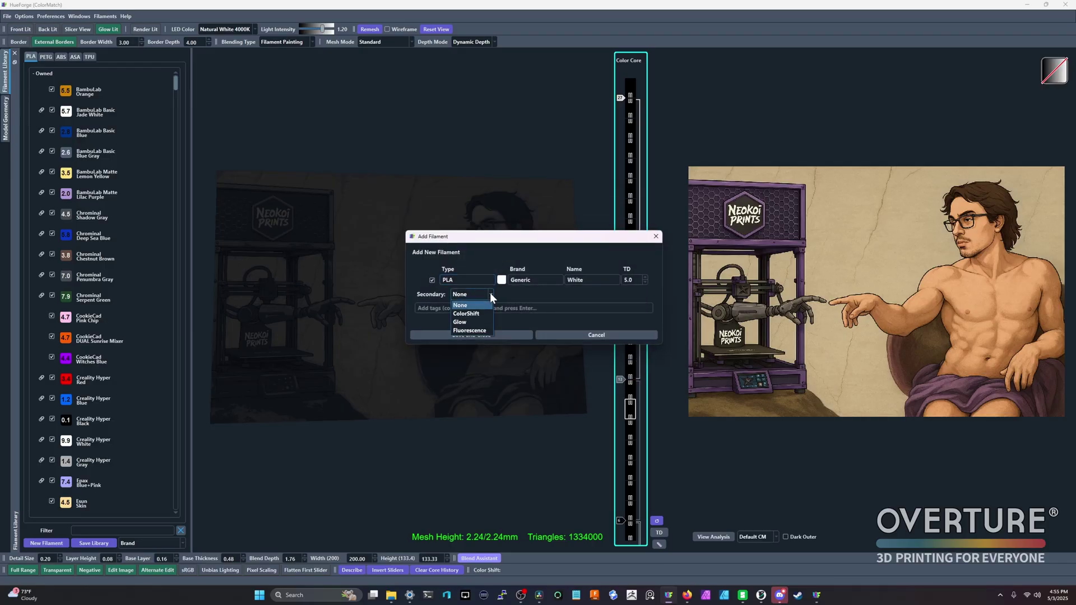
pyautogui.click(467, 323)
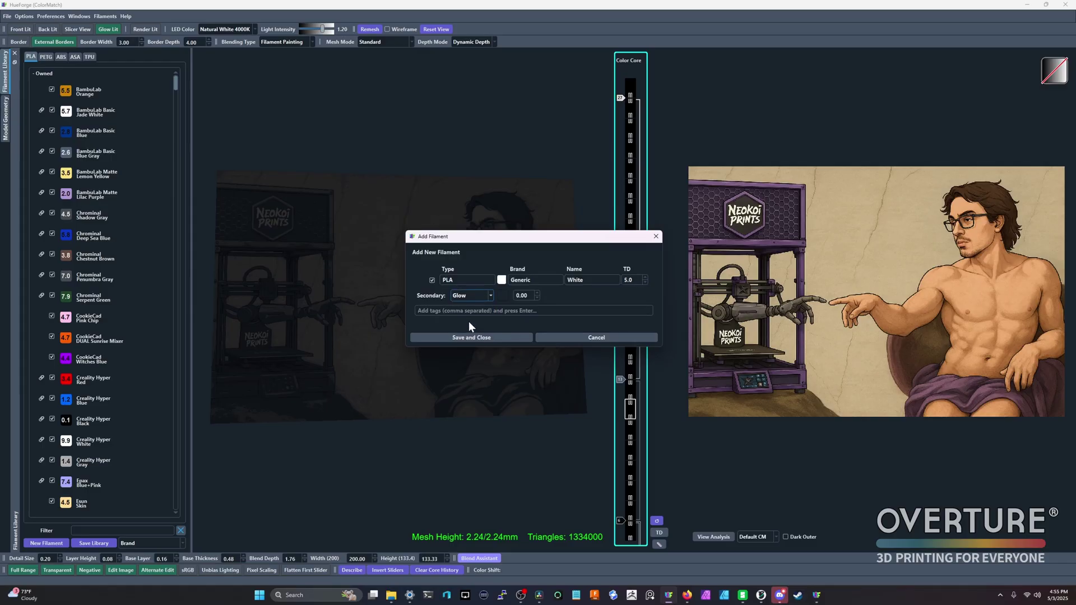
pyautogui.click(503, 296)
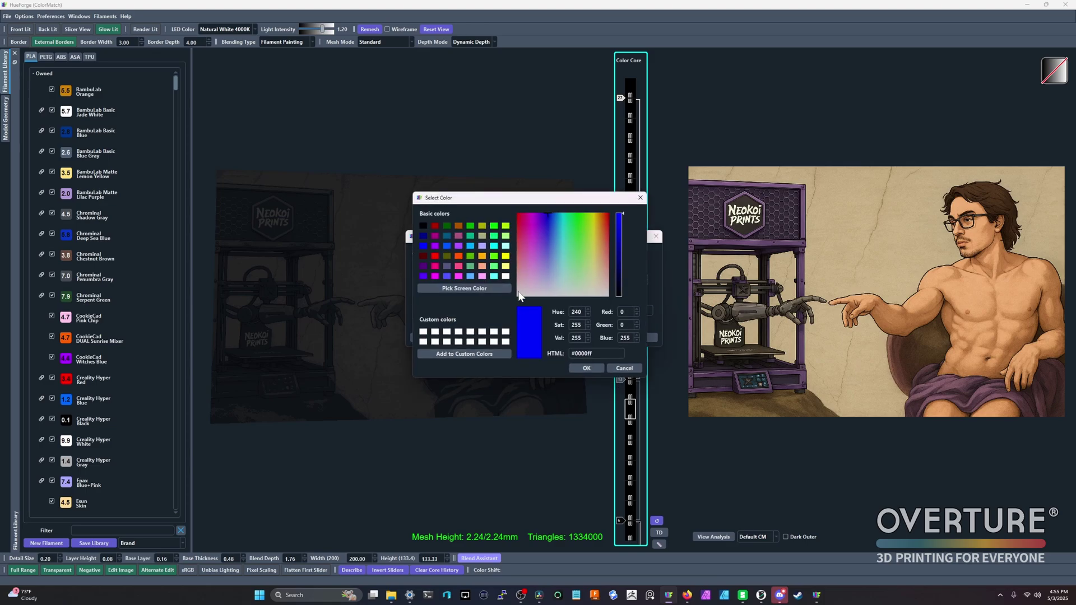
pyautogui.click(494, 267)
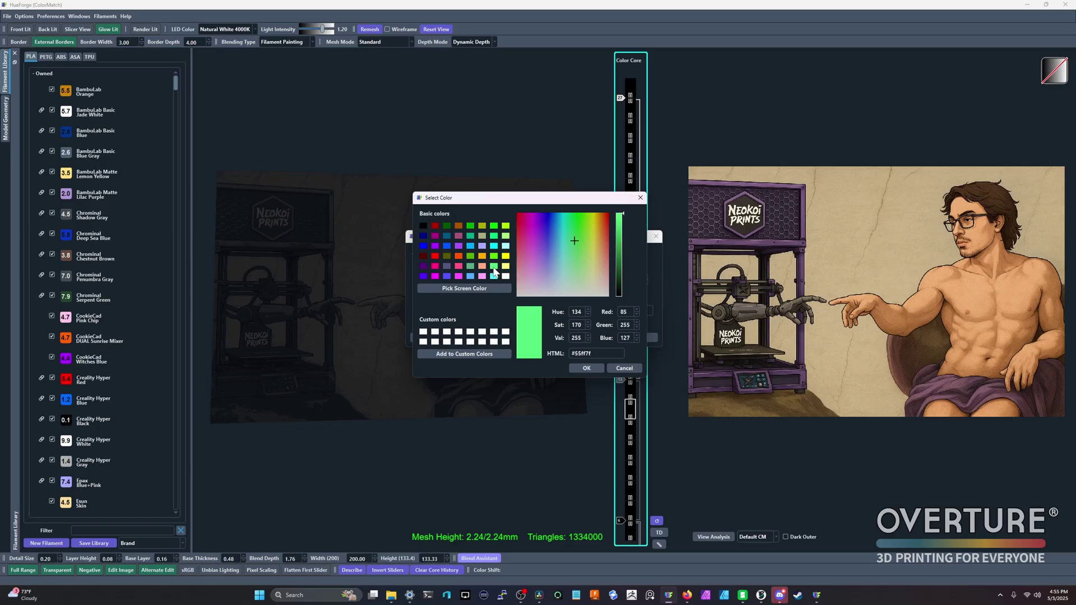
pyautogui.click(585, 369)
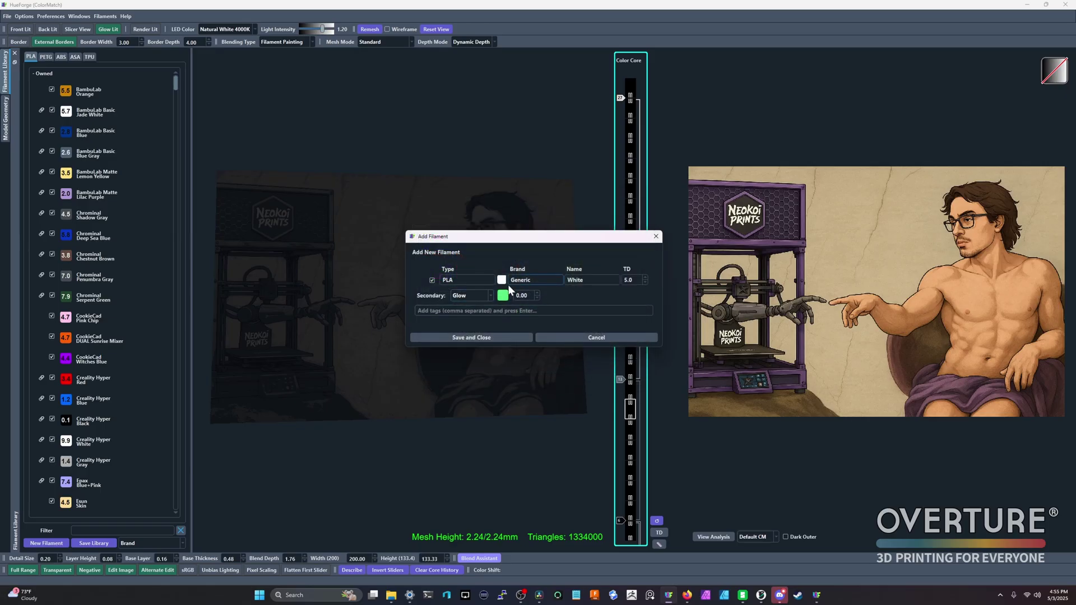
# Set brand GLOW, name GREEN and TD 10.0, then save the filament
pyautogui.hotkey('ctrl', 'a')
pyautogui.write('GLOW')
pyautogui.press('Tab')
pyautogui.write('GREEN')
pyautogui.press('Tab')
pyautogui.write('10')
pyautogui.press('Tab')
pyautogui.hotkey('ctrl', 'a')
pyautogui.click(505, 337)
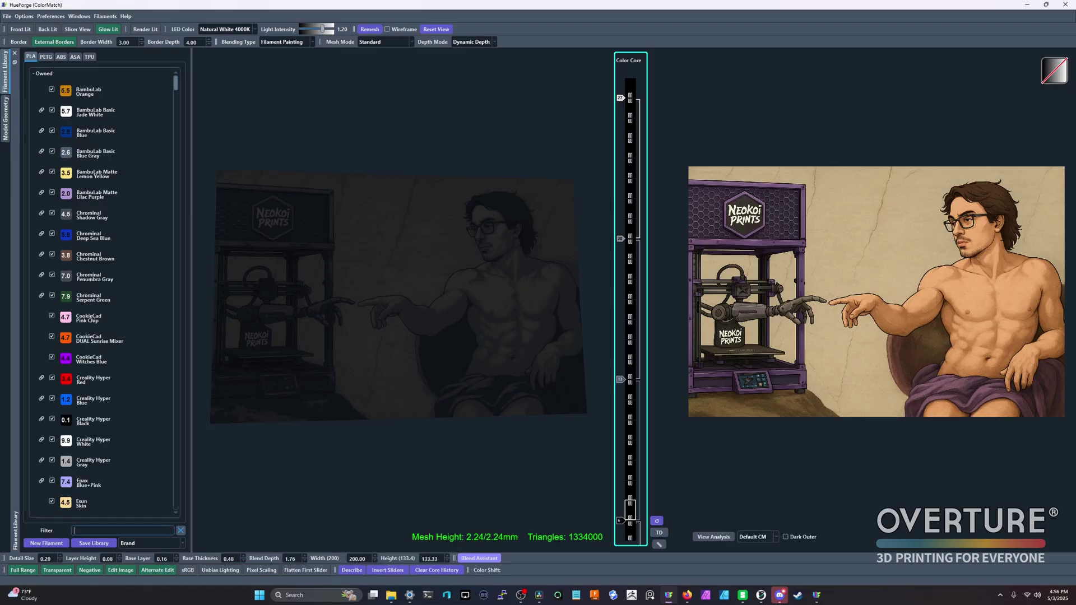
# Filter the library by 'glo' and load GLOW GREEN into the color core
pyautogui.write('glo')
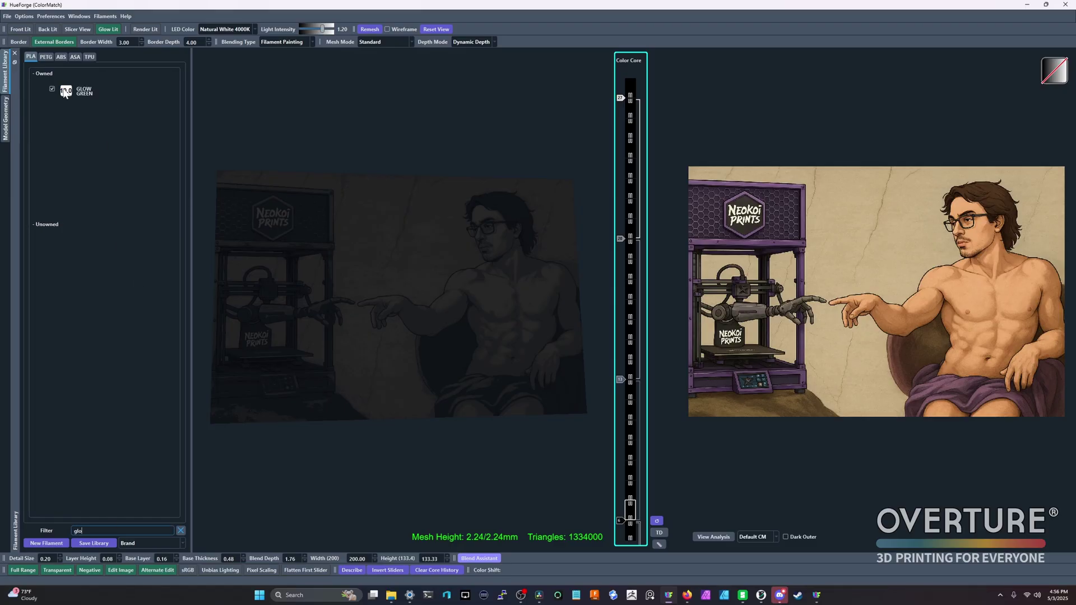
pyautogui.moveTo(65, 91); pyautogui.dragTo(630, 95)
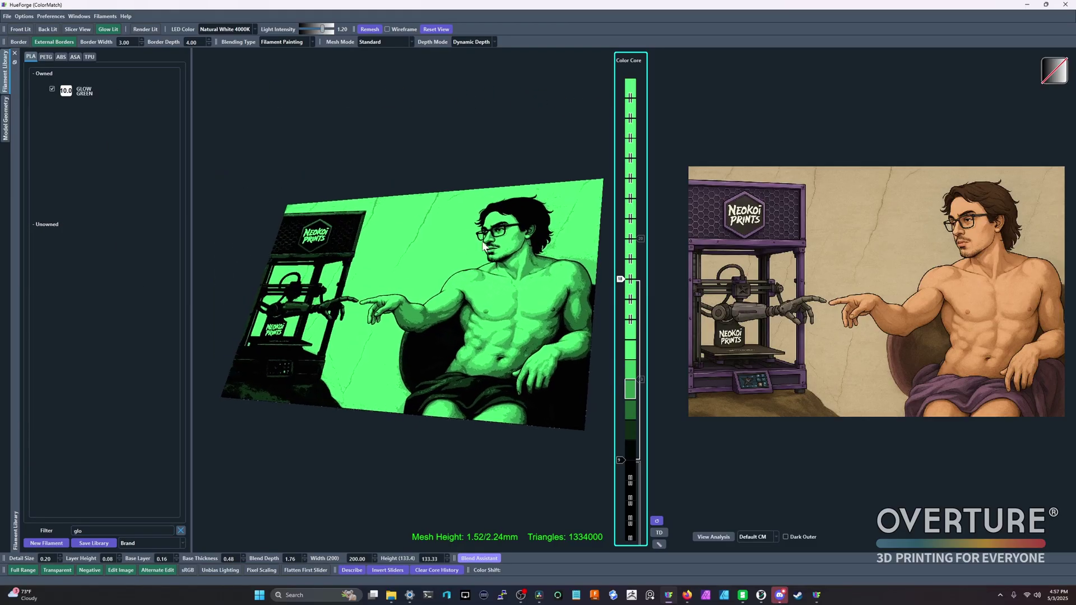
pyautogui.moveTo(484, 244); pyautogui.dragTo(457, 272)
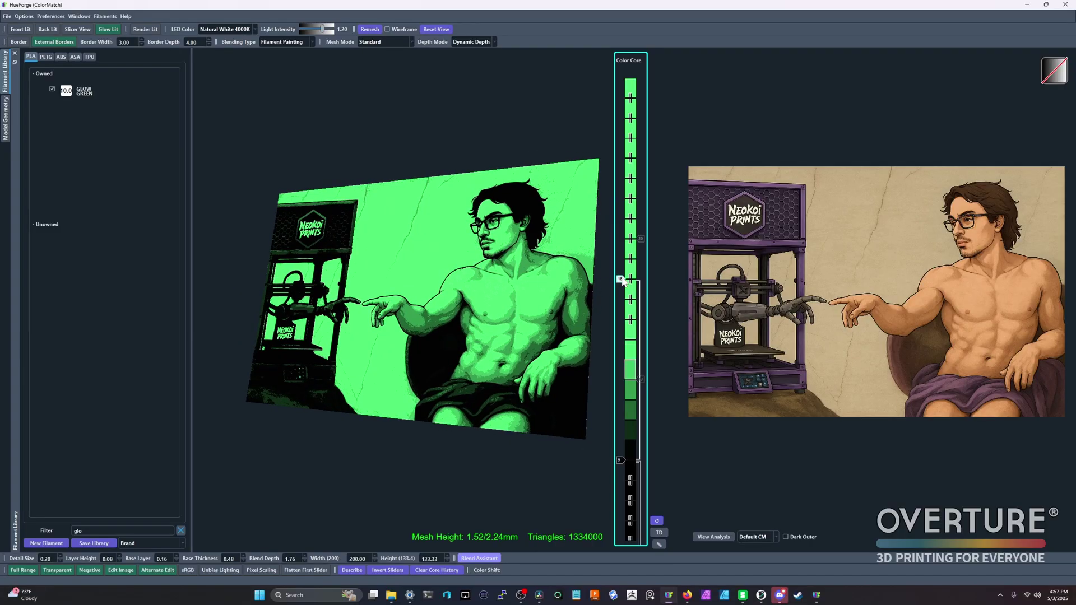
# Move colour changes to layers 19, 22 and 11, and add one at layer 13
pyautogui.moveTo(622, 281)
pyautogui.mouseDown()
pyautogui.moveTo(622, 322)
pyautogui.moveTo(621, 258)
pyautogui.mouseUp()
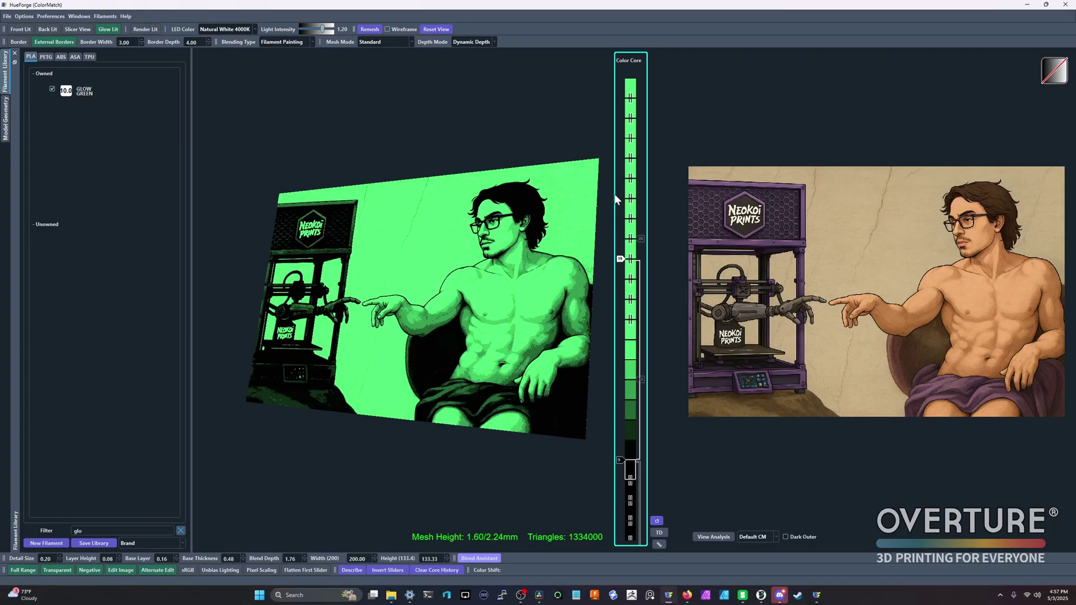
pyautogui.moveTo(616, 199)
pyautogui.mouseDown()
pyautogui.moveTo(615, 176)
pyautogui.moveTo(621, 198)
pyautogui.mouseUp()
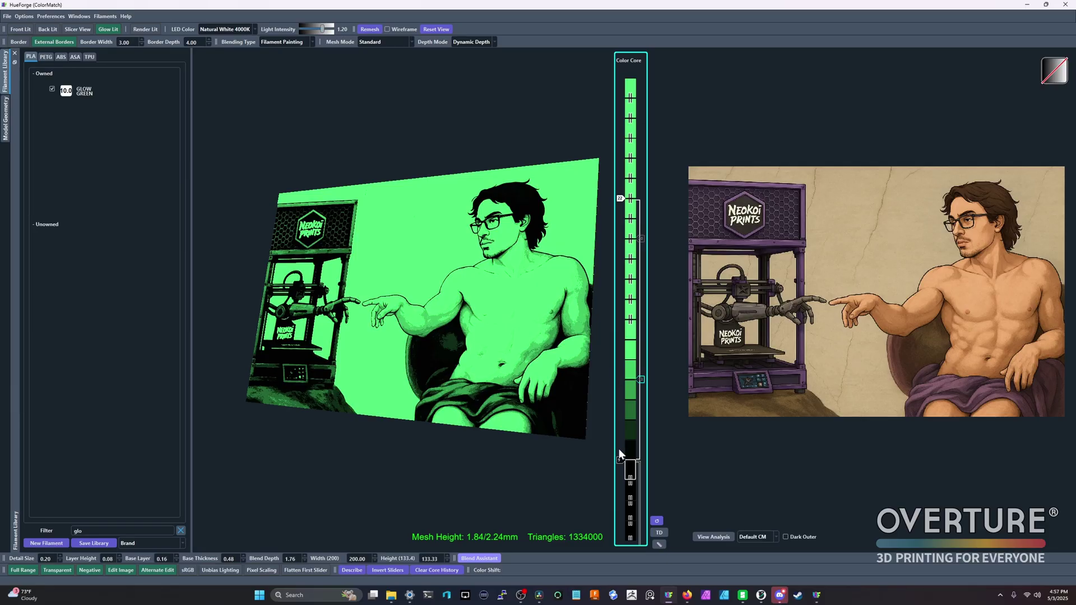
pyautogui.moveTo(616, 462); pyautogui.dragTo(625, 432)
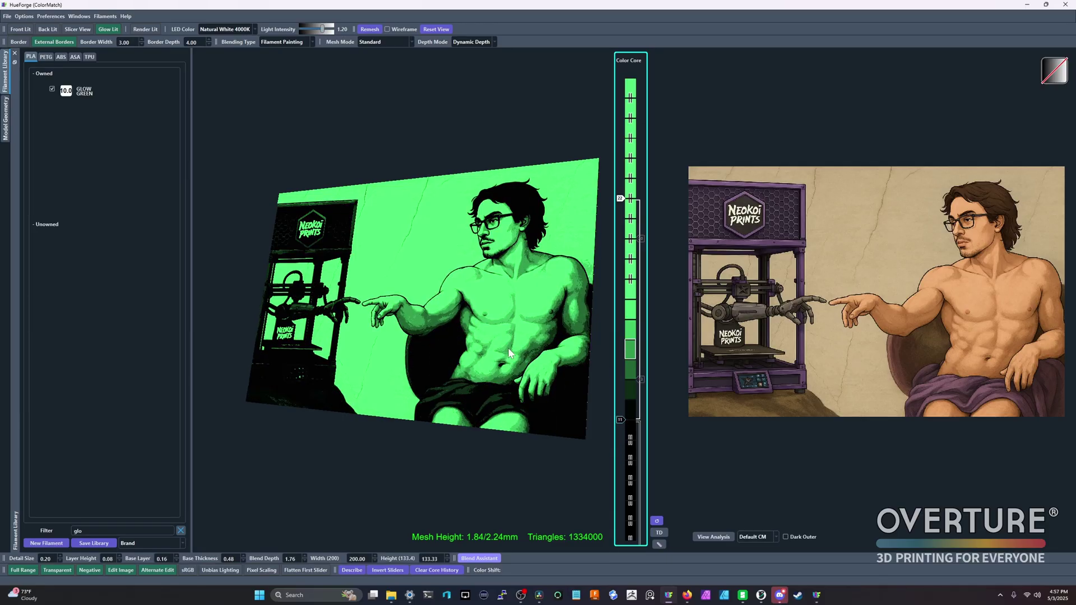
pyautogui.moveTo(594, 392); pyautogui.dragTo(621, 360)
pyautogui.click(640, 381)
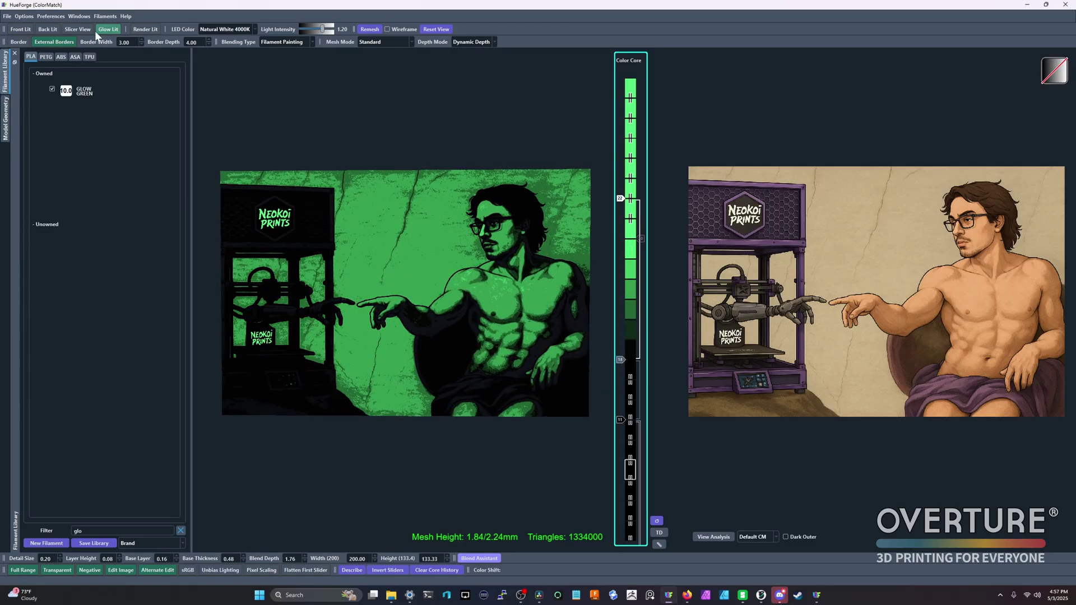
# Compare the model under Front Lit, then return to the Glow Lit preview
pyautogui.click(22, 29)
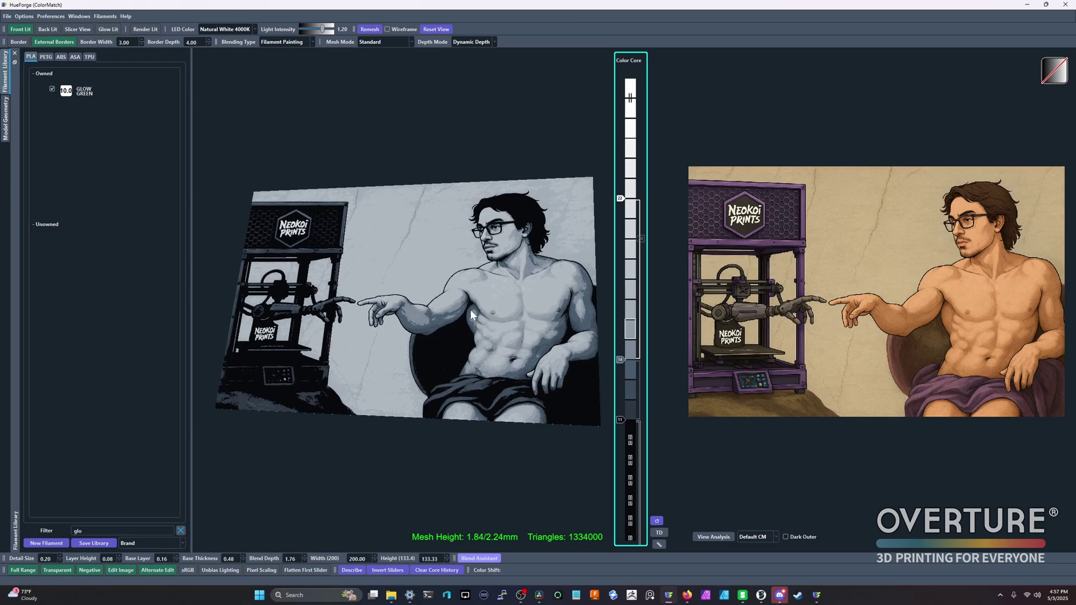
pyautogui.click(105, 29)
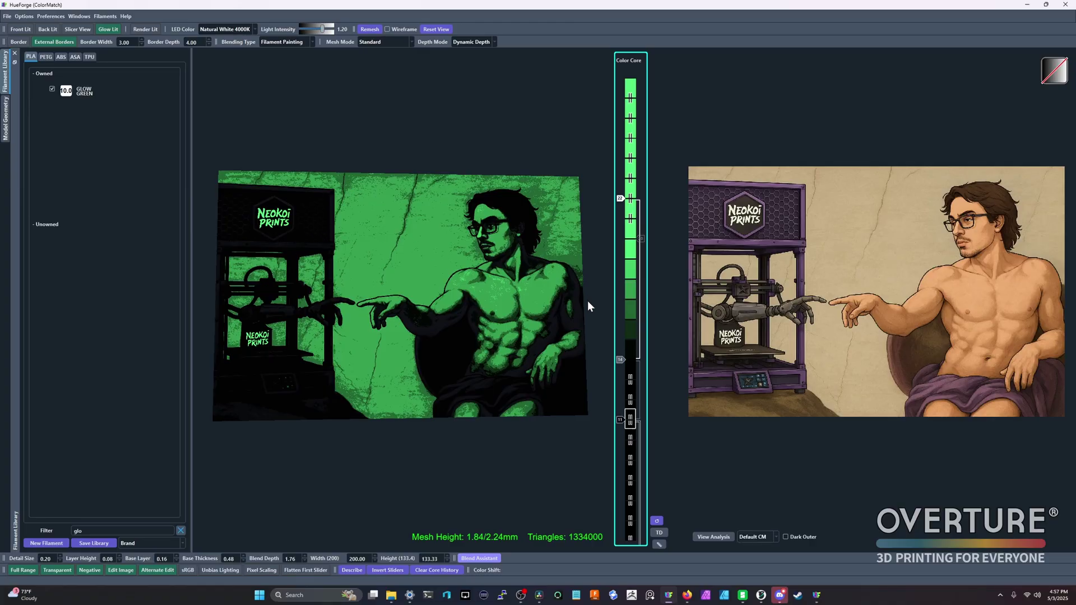
pyautogui.moveTo(543, 332); pyautogui.dragTo(518, 325)
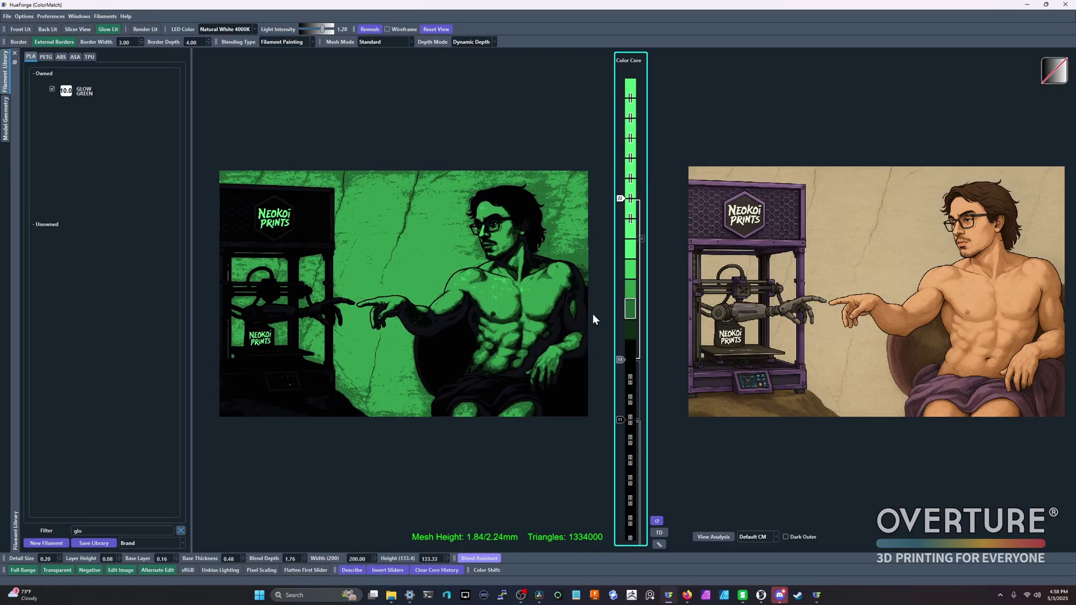
# Switch the relief preview back to Front Lit lighting
pyautogui.click(28, 31)
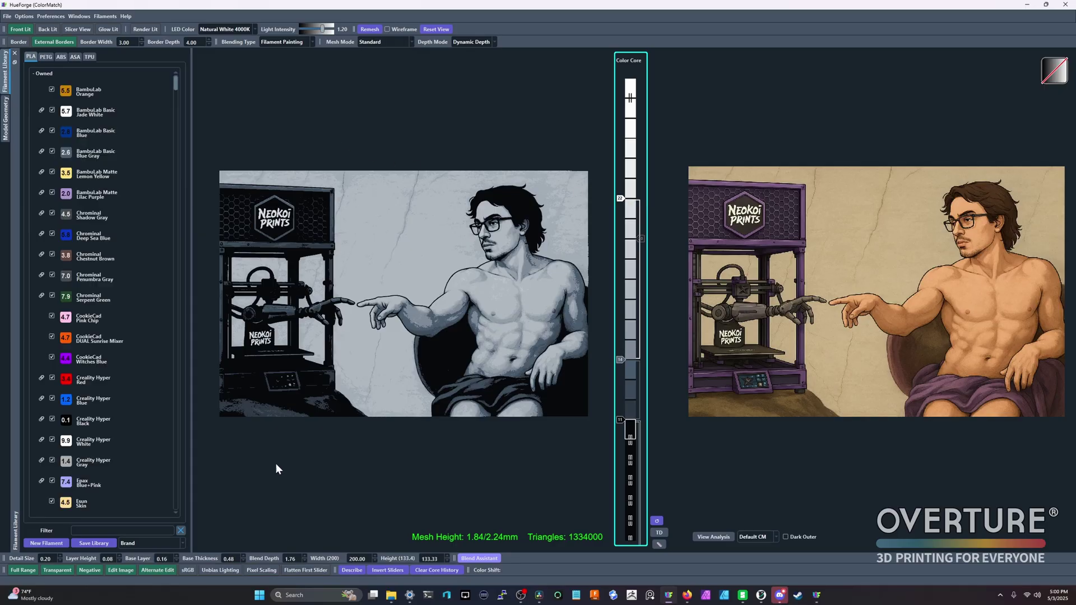
# Create a teal-green filament named Green, tagged 'neokoi, tree', and save it
pyautogui.click(59, 543)
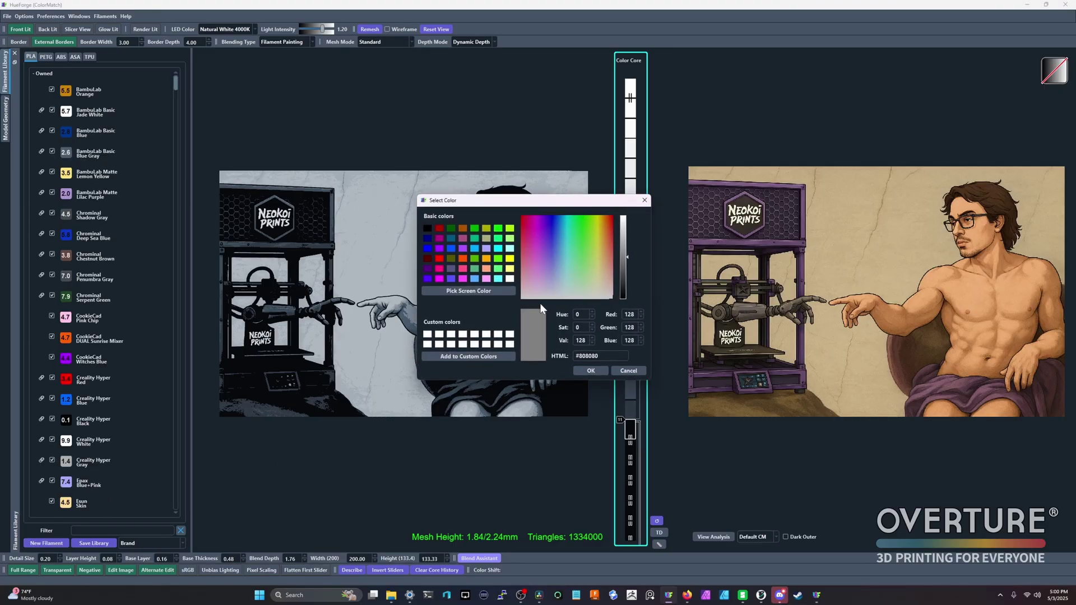
pyautogui.click(474, 238)
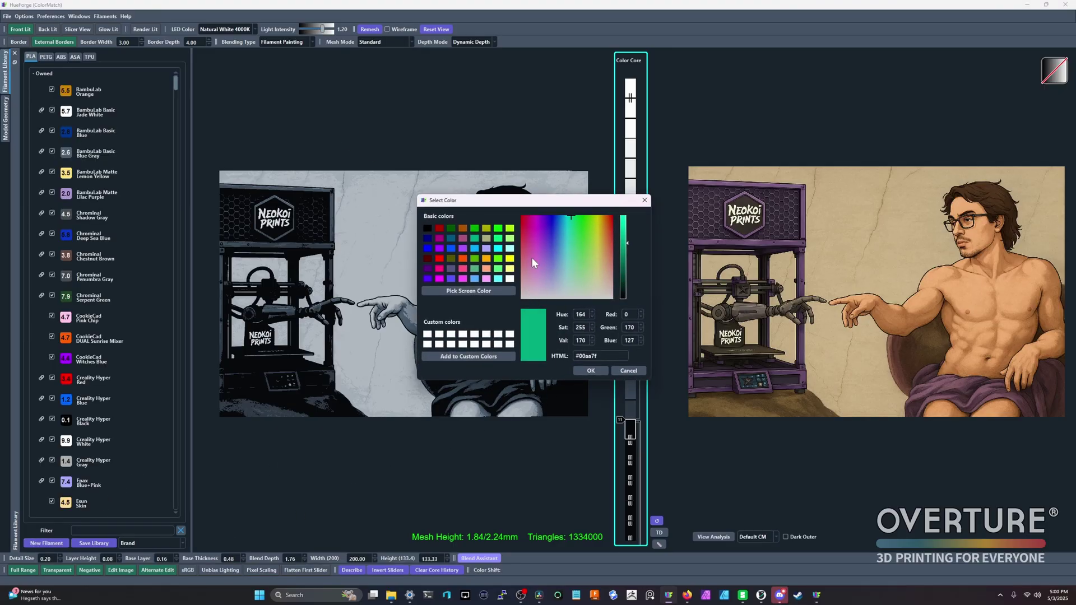
pyautogui.click(602, 372)
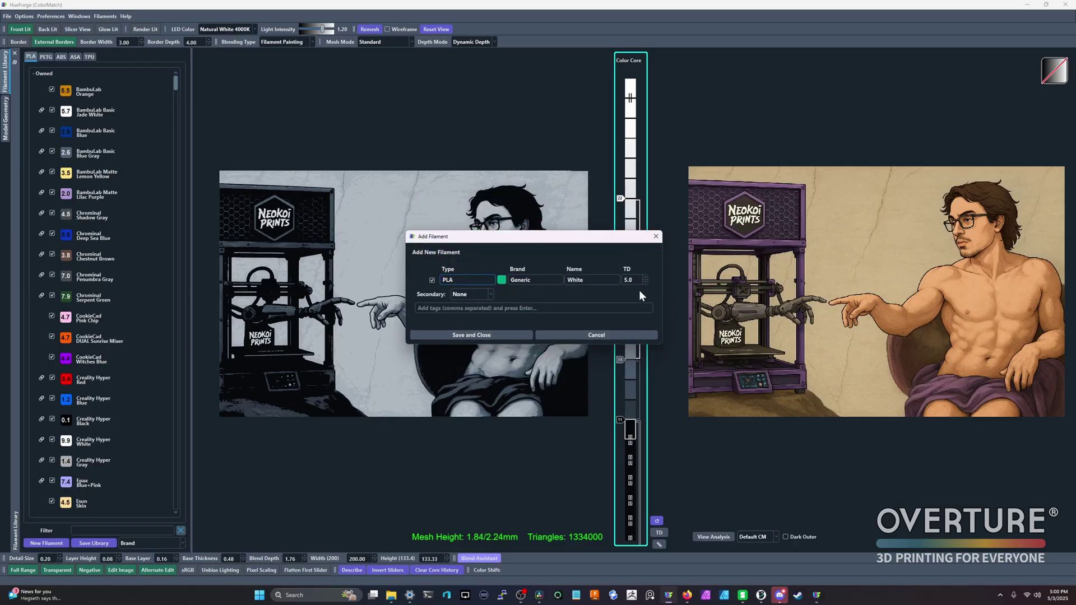
pyautogui.doubleClick(574, 280)
pyautogui.write('Gre')
pyautogui.write('neokoi,')
pyautogui.write(' tree')
pyautogui.click(471, 335)
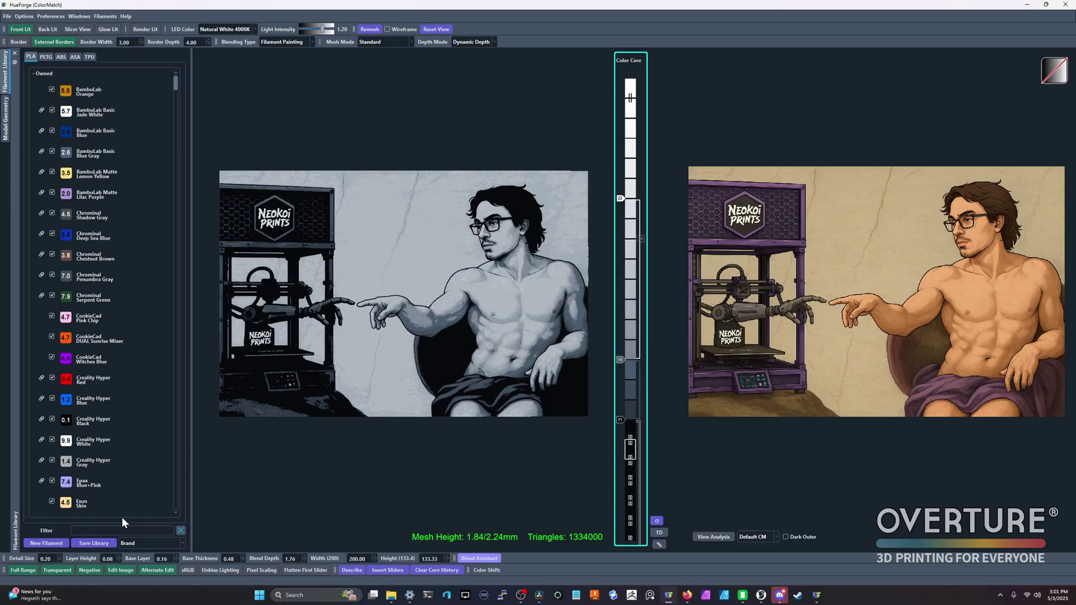
# Filter the filament library by 'neokoi', then by 'tree'
pyautogui.write('neokoi')
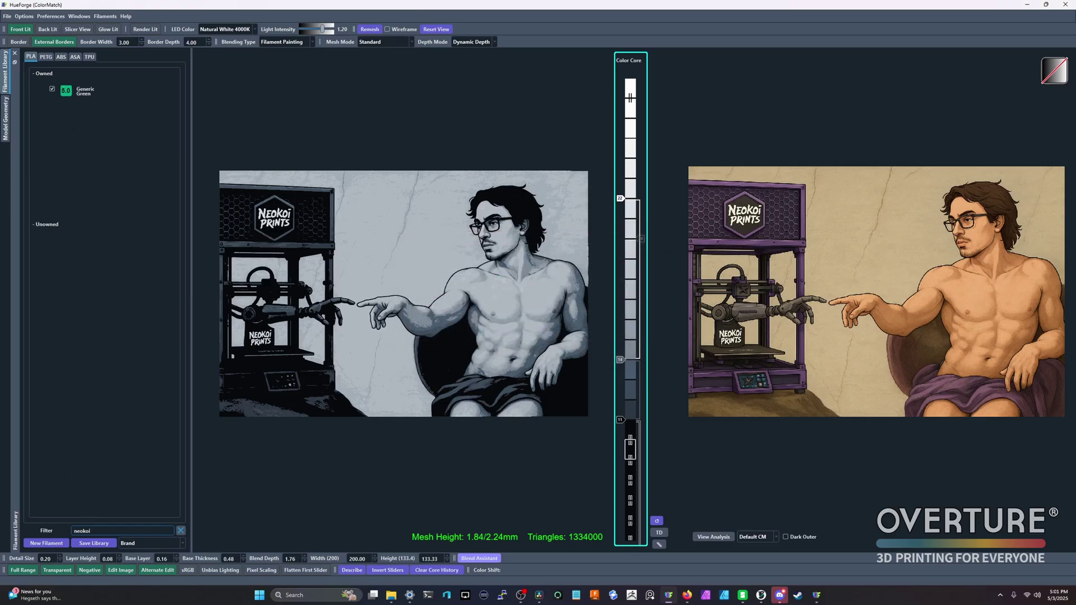
pyautogui.hotkey('ctrl', 'a')
pyautogui.write('tree')
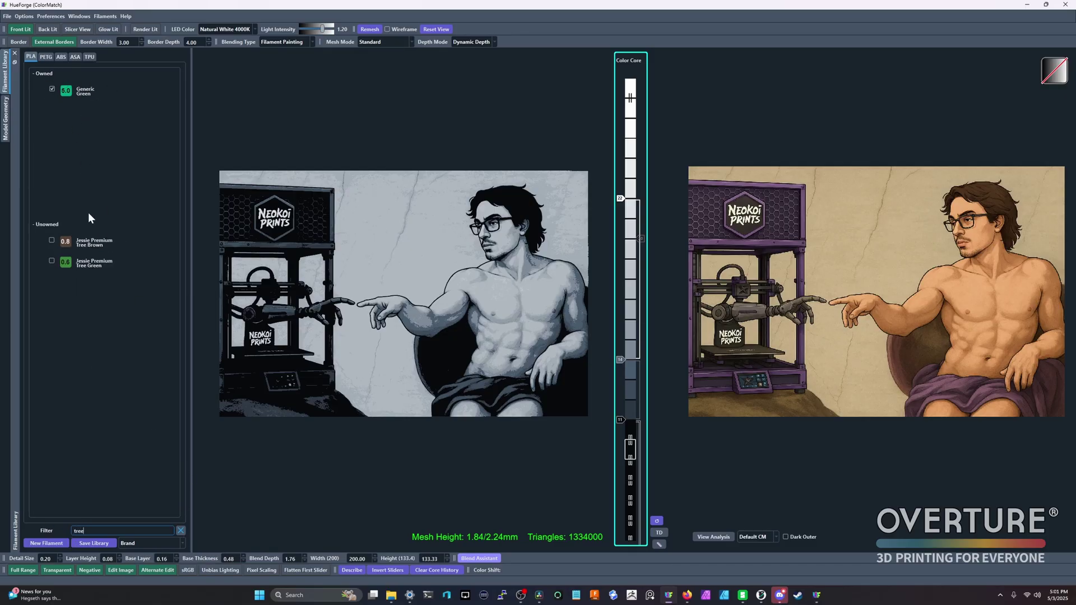
# Edit the Generic Green filament and remove its neokoi and tree tags
pyautogui.rightClick(71, 95)
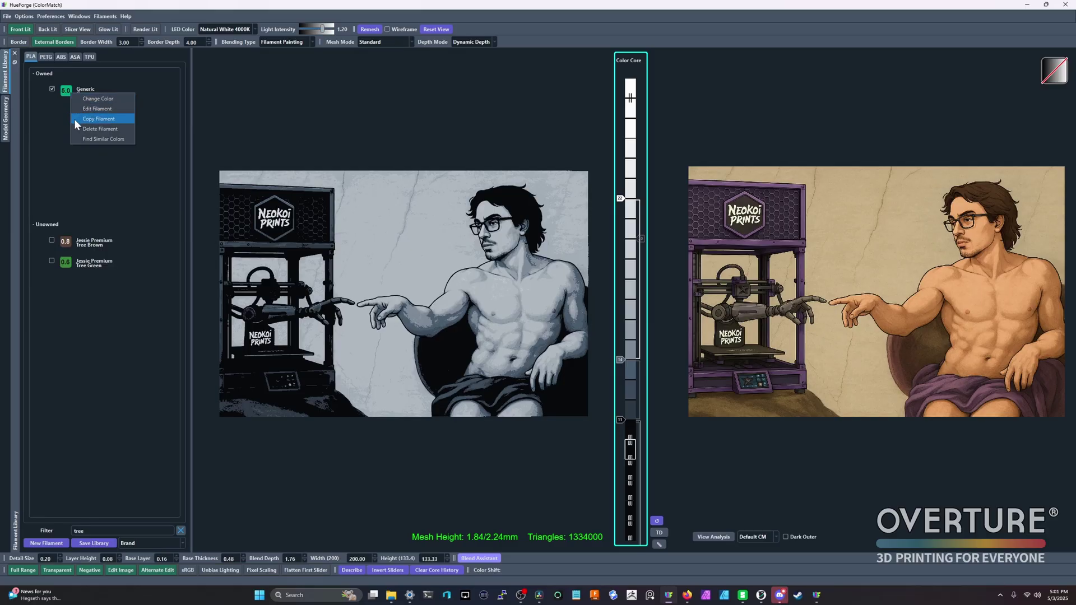
pyautogui.click(59, 128)
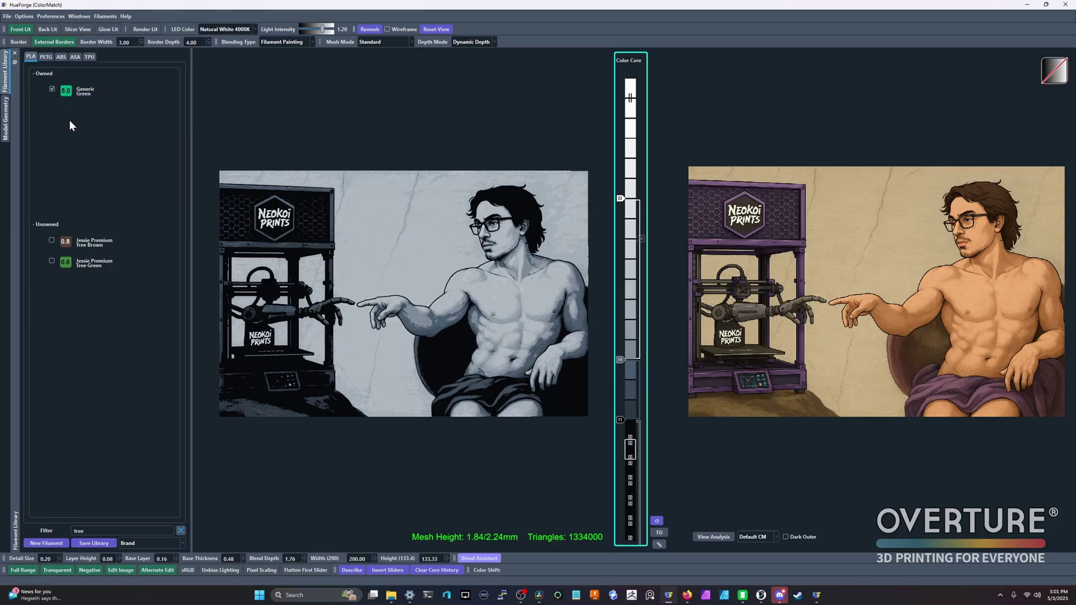
pyautogui.rightClick(68, 95)
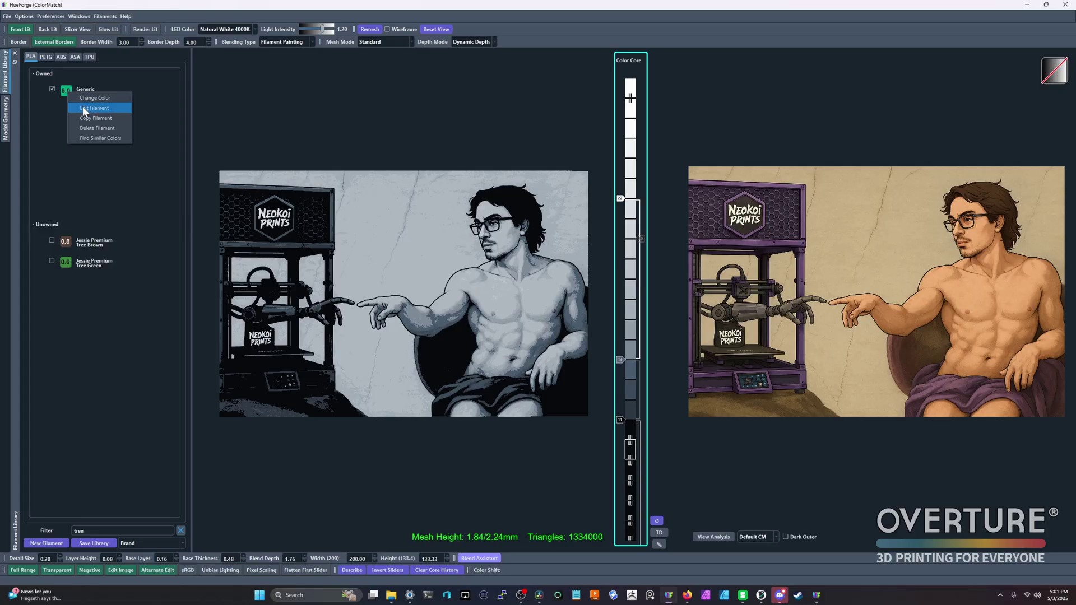
pyautogui.click(84, 110)
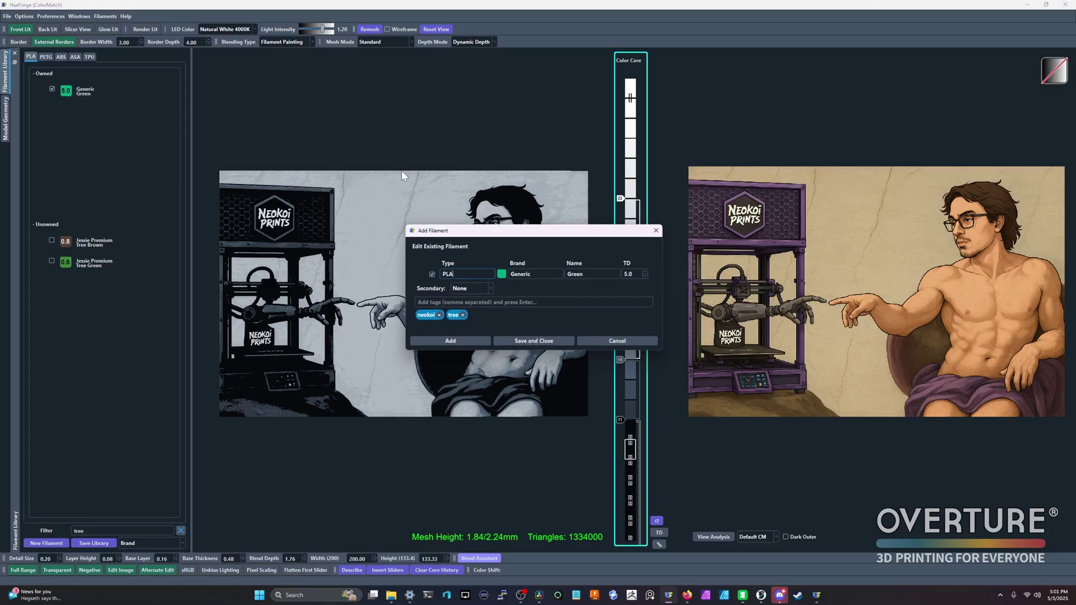
pyautogui.click(438, 315)
pyautogui.click(438, 314)
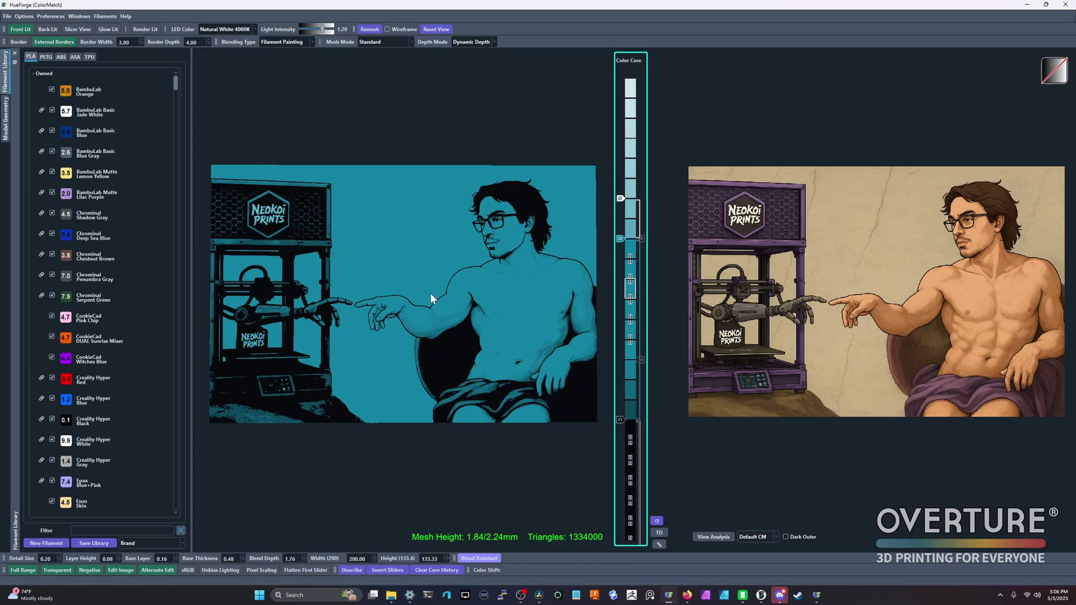
# Extend the teal colour down over more layers in the color core
pyautogui.moveTo(439, 302); pyautogui.dragTo(511, 312)
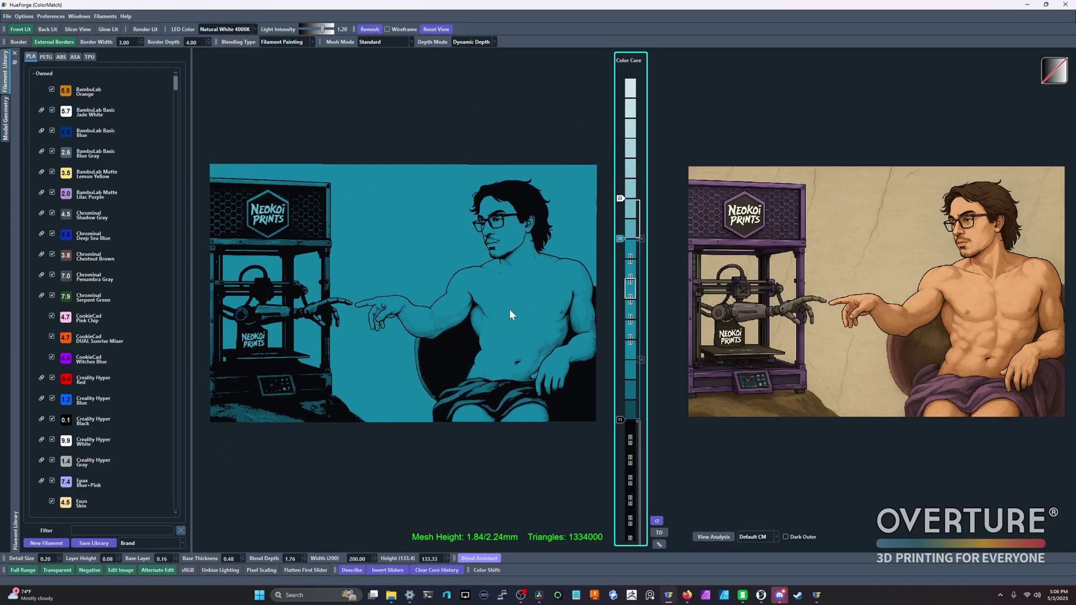
pyautogui.moveTo(494, 297); pyautogui.dragTo(432, 334)
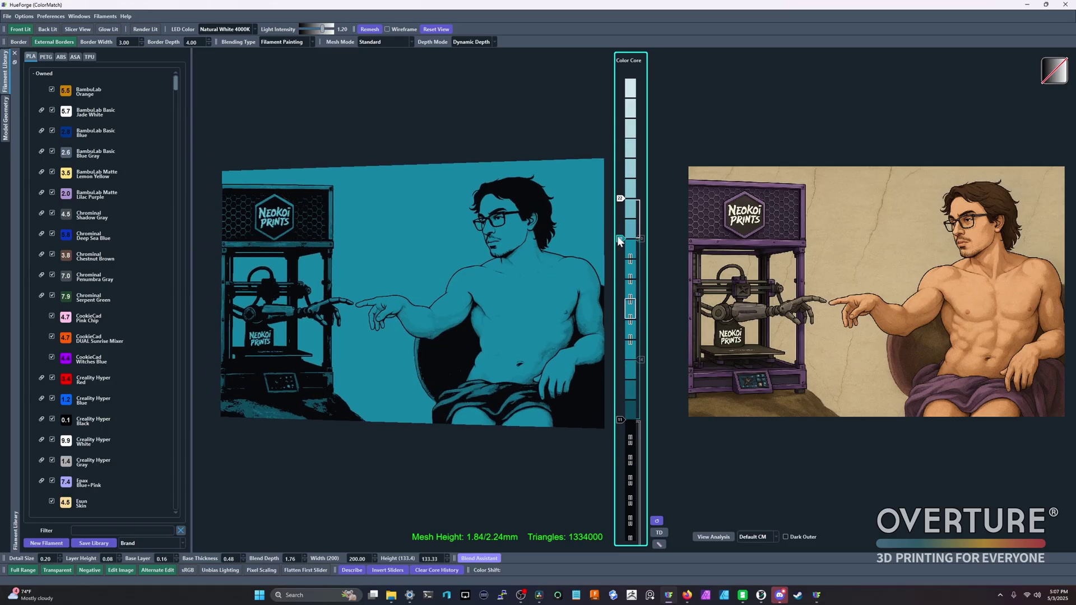
pyautogui.moveTo(619, 237); pyautogui.dragTo(628, 338)
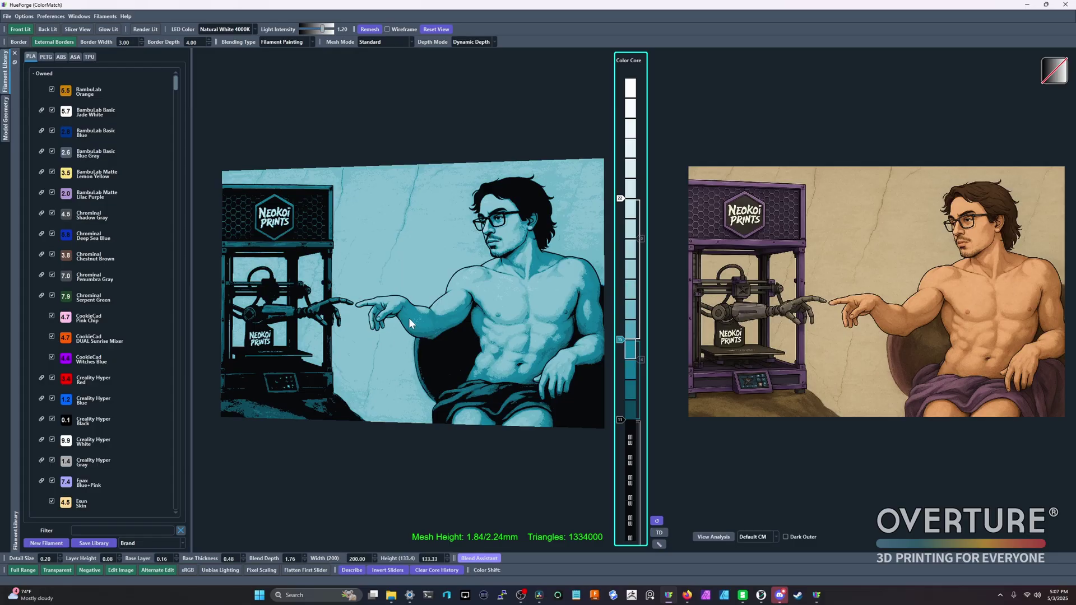
# View the teal print with Render Lit lighting and zoom in
pyautogui.moveTo(410, 314); pyautogui.dragTo(370, 252)
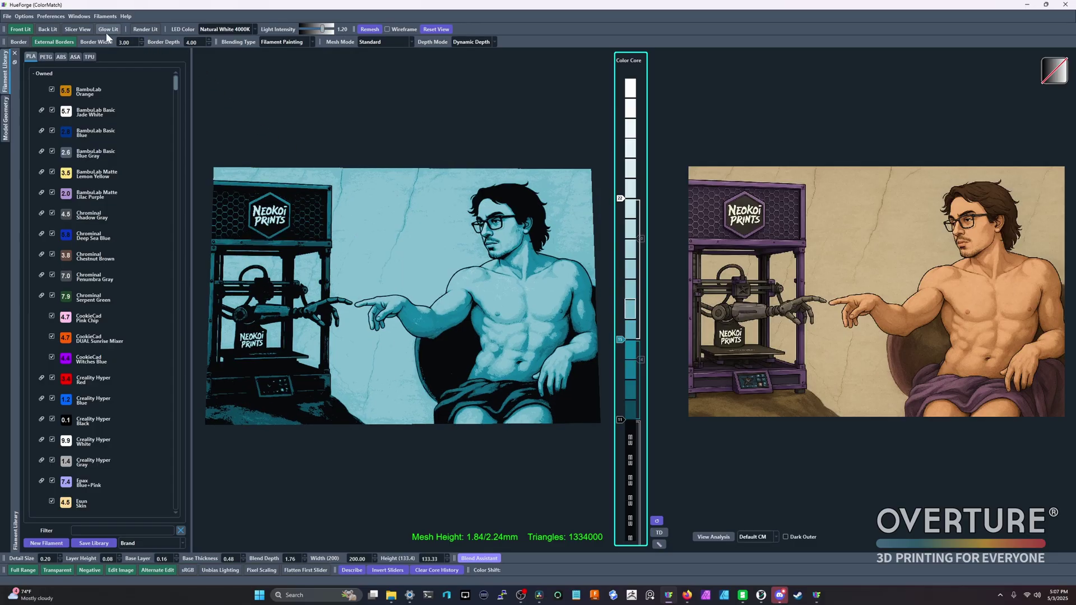
pyautogui.click(141, 29)
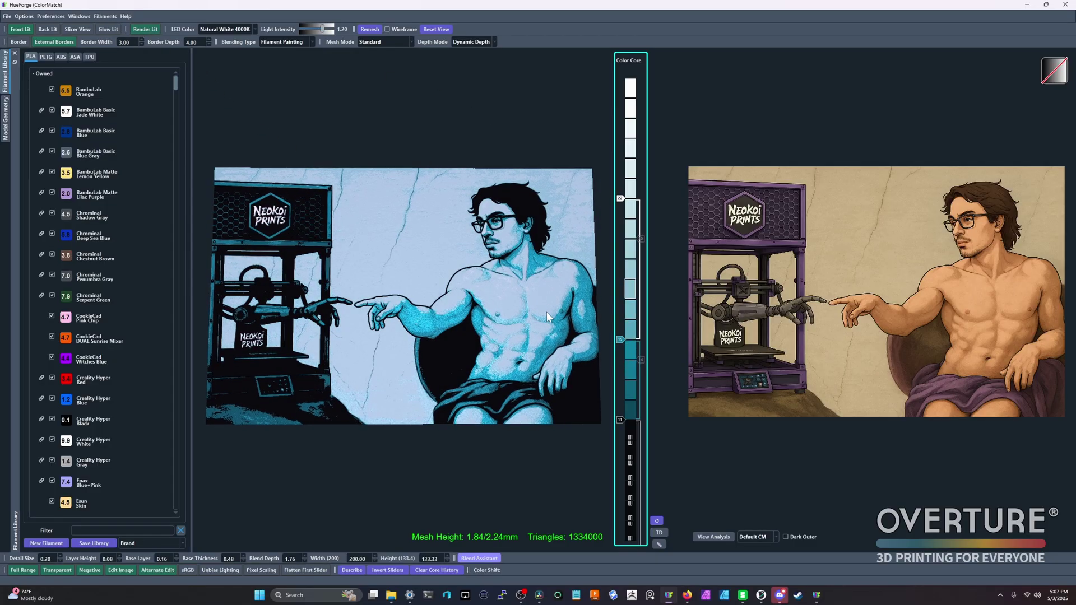
pyautogui.moveTo(546, 312); pyautogui.dragTo(440, 337)
pyautogui.scroll(4, 590, 321)
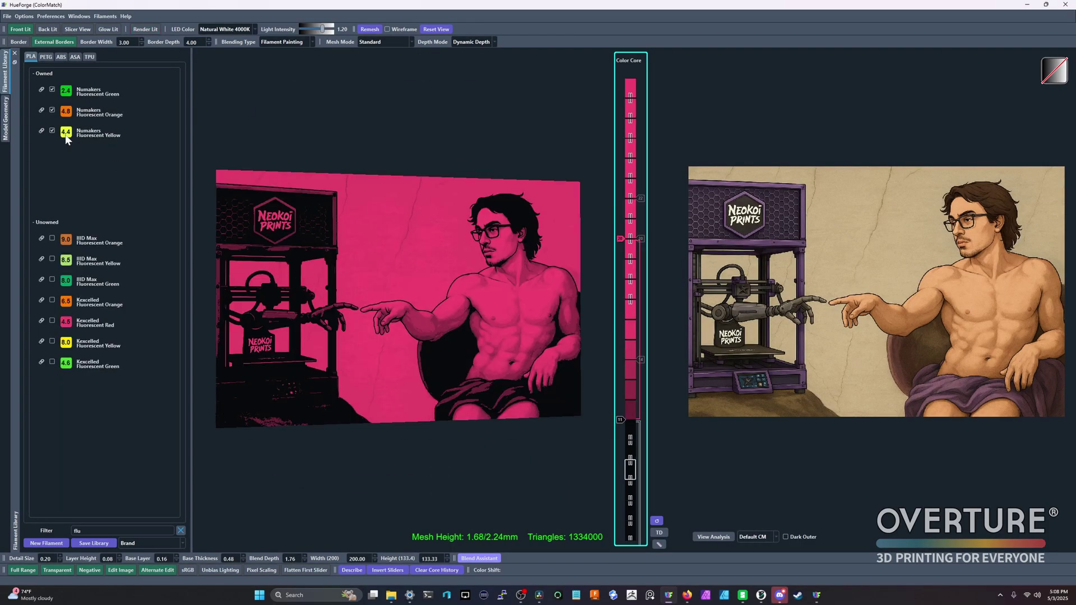
# Load Numakers Fluorescent Yellow into the color core and compare it with Render Lit on and off
pyautogui.moveTo(66, 134); pyautogui.dragTo(623, 241)
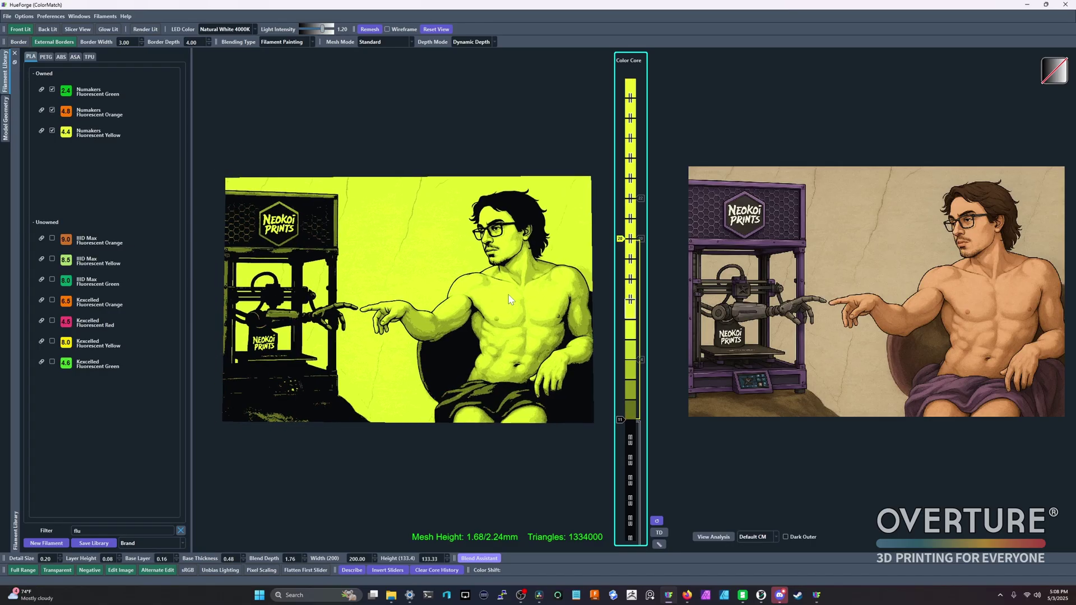
pyautogui.click(142, 31)
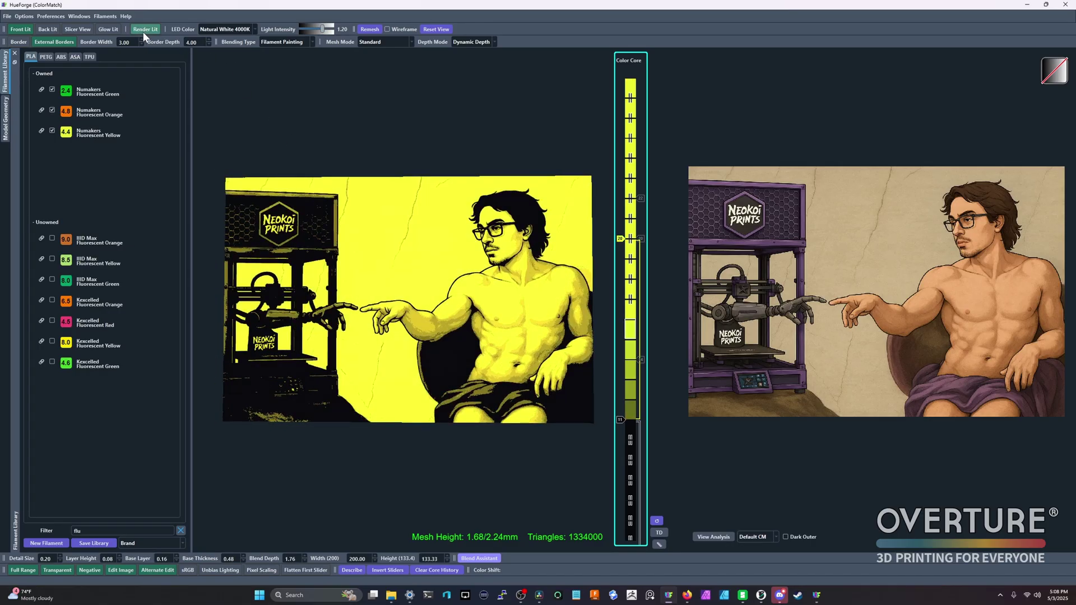
pyautogui.moveTo(417, 282)
pyautogui.mouseDown()
pyautogui.moveTo(416, 300)
pyautogui.moveTo(417, 283)
pyautogui.mouseUp()
pyautogui.click(148, 31)
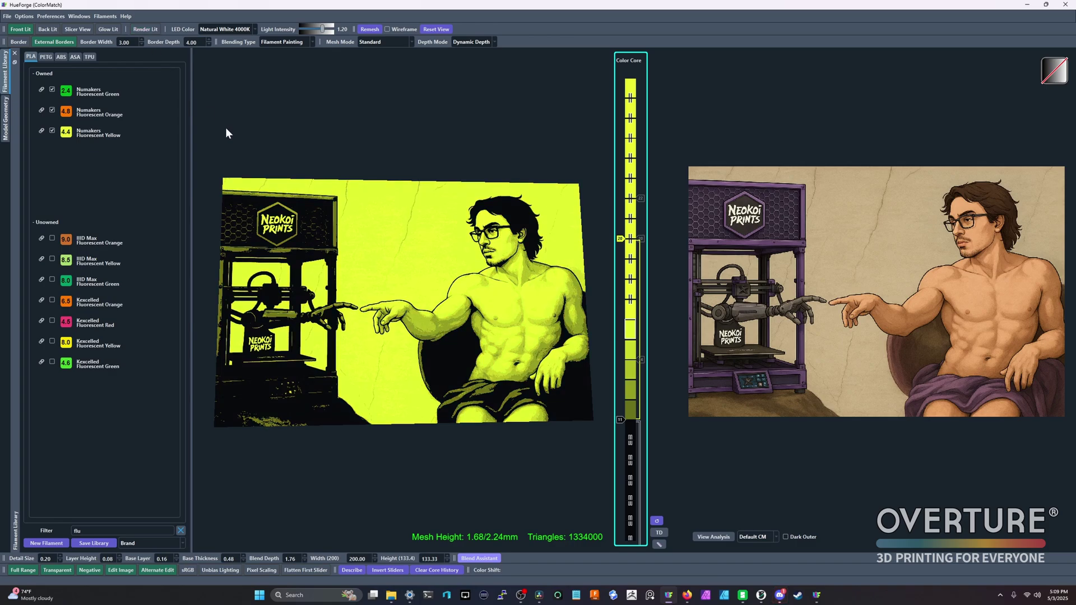
pyautogui.moveTo(336, 280); pyautogui.dragTo(473, 334)
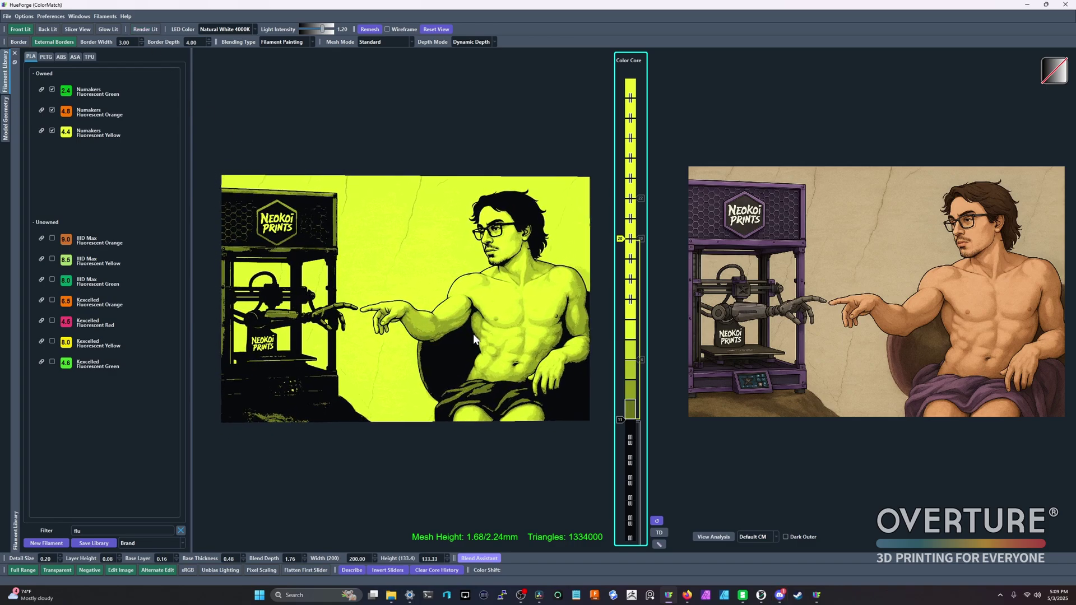